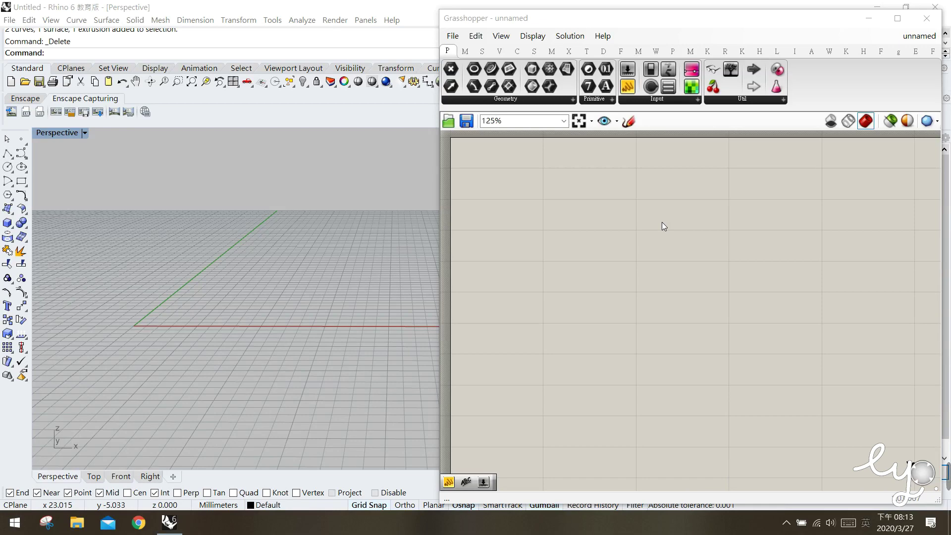
- Place a Series component on the canvas and a Range component below it
click(483, 52)
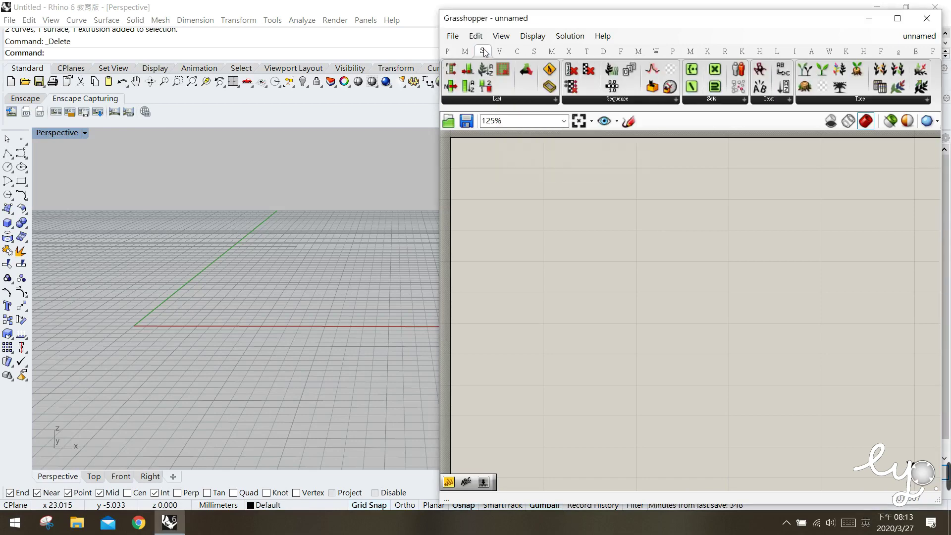
click(627, 101)
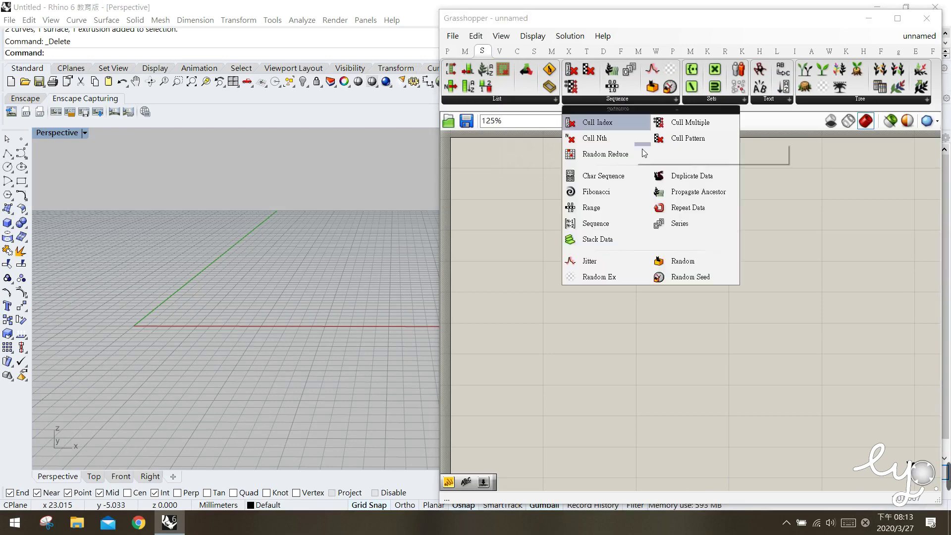
drag(675, 231, 648, 251)
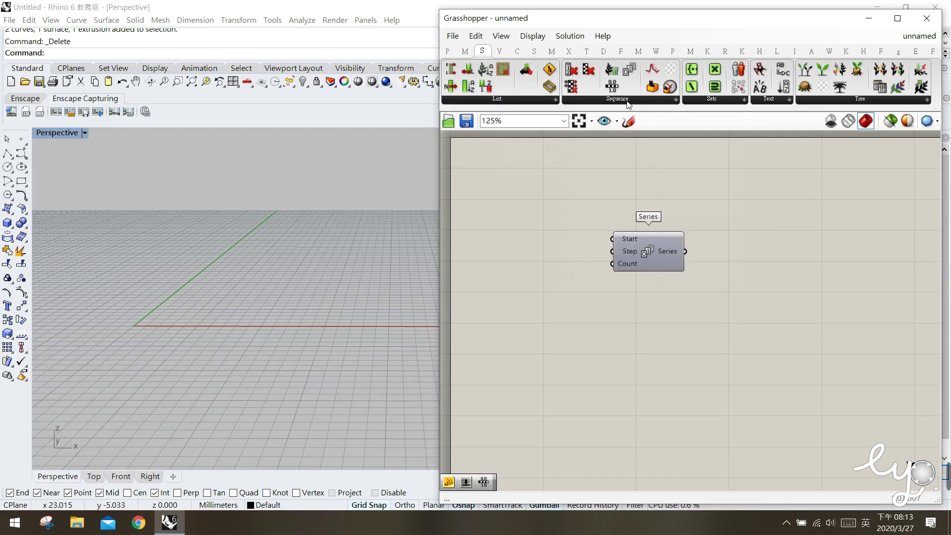
click(617, 99)
drag(590, 207, 653, 355)
click(652, 355)
click(649, 252)
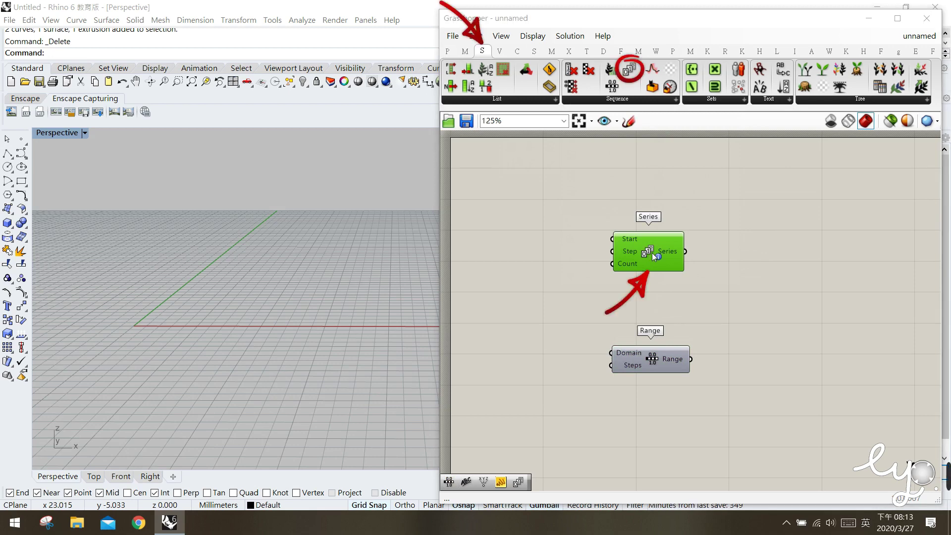
click(652, 360)
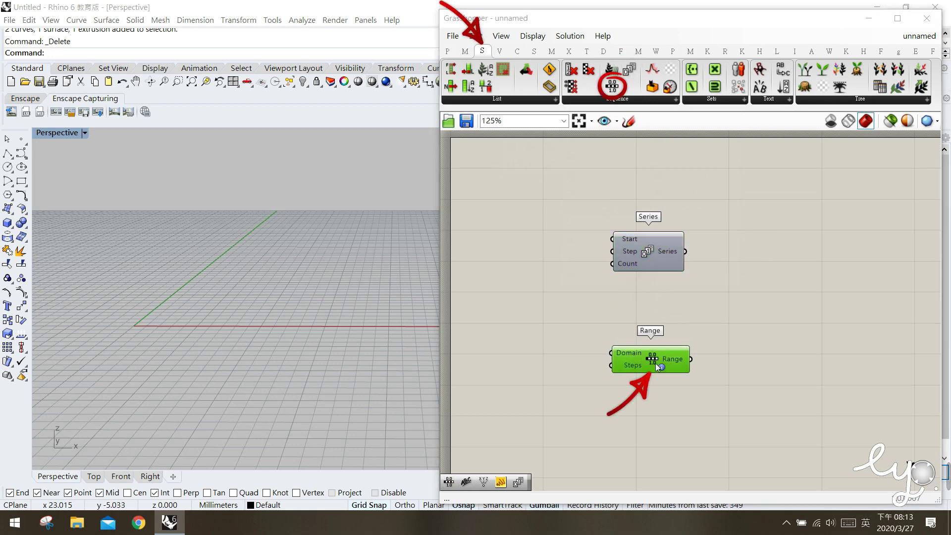
click(676, 281)
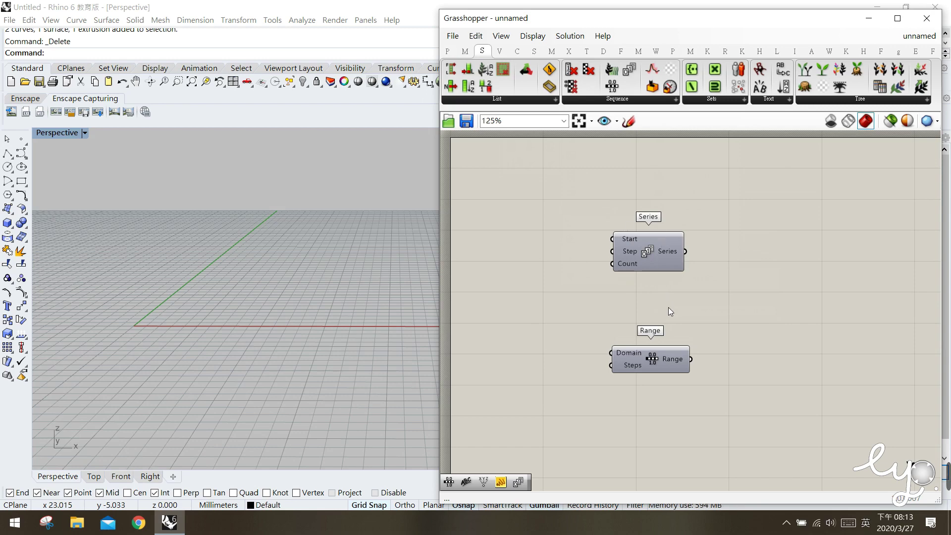
mouse_move(651, 365)
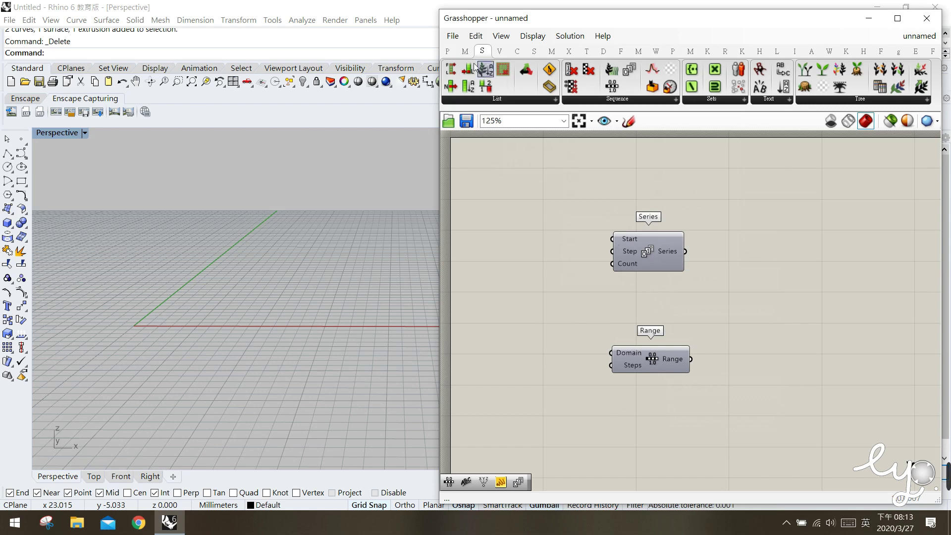
- Add a Scribble note to the canvas and position it just above the Series component
click(448, 52)
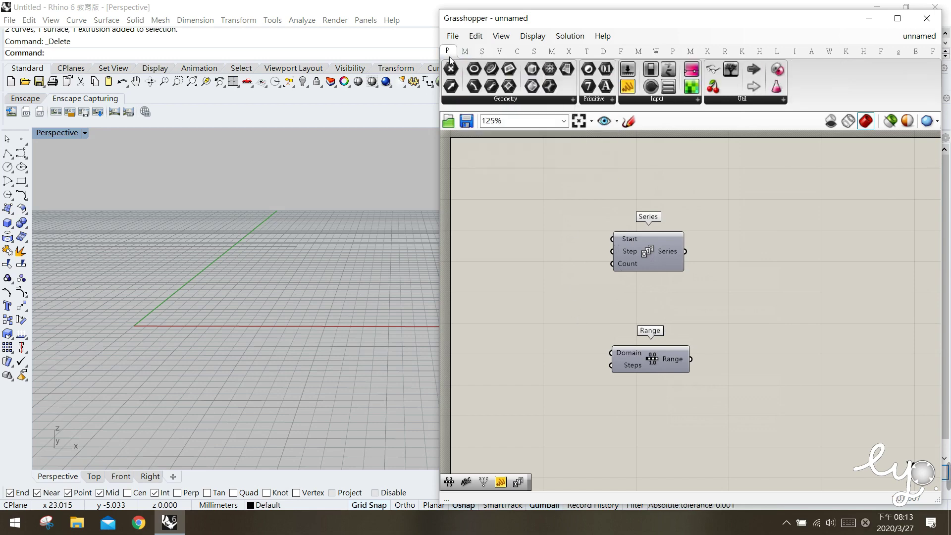
click(740, 99)
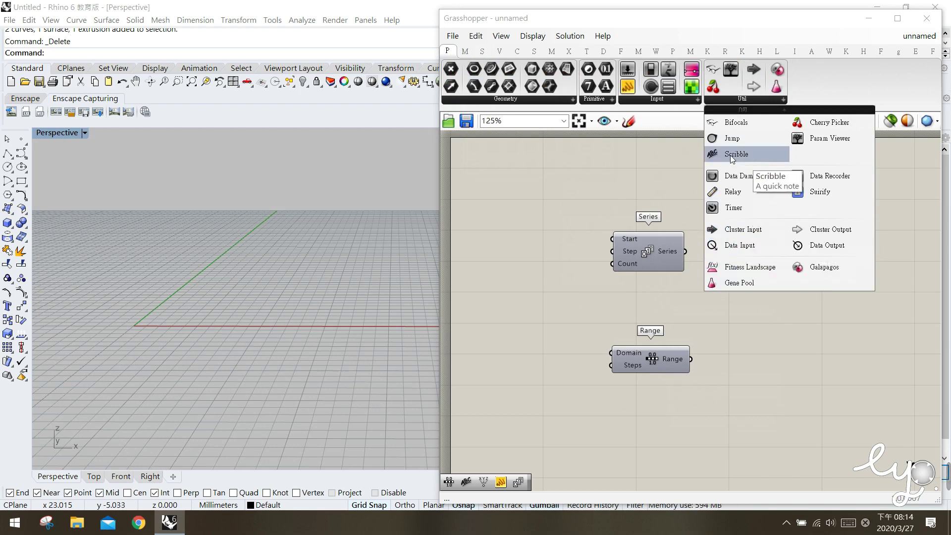
drag(742, 159, 673, 179)
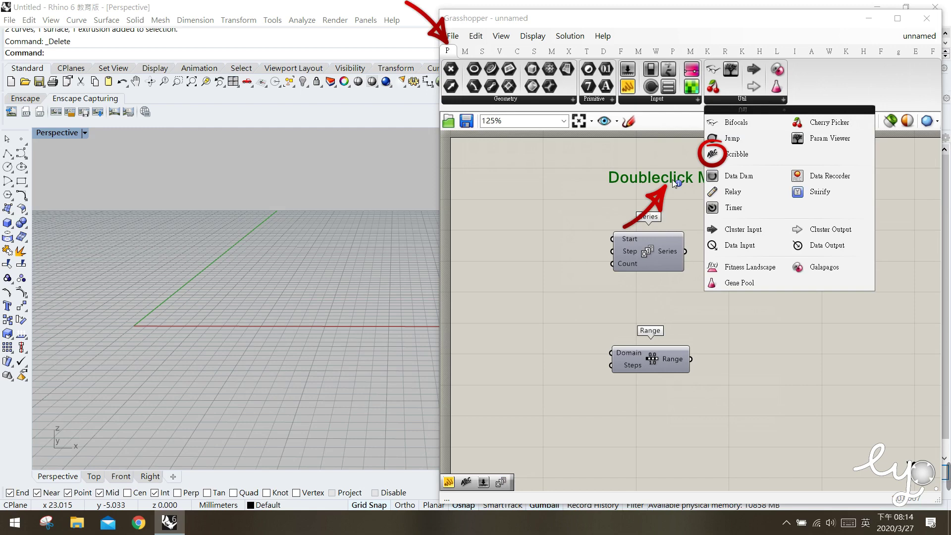
drag(673, 180, 674, 198)
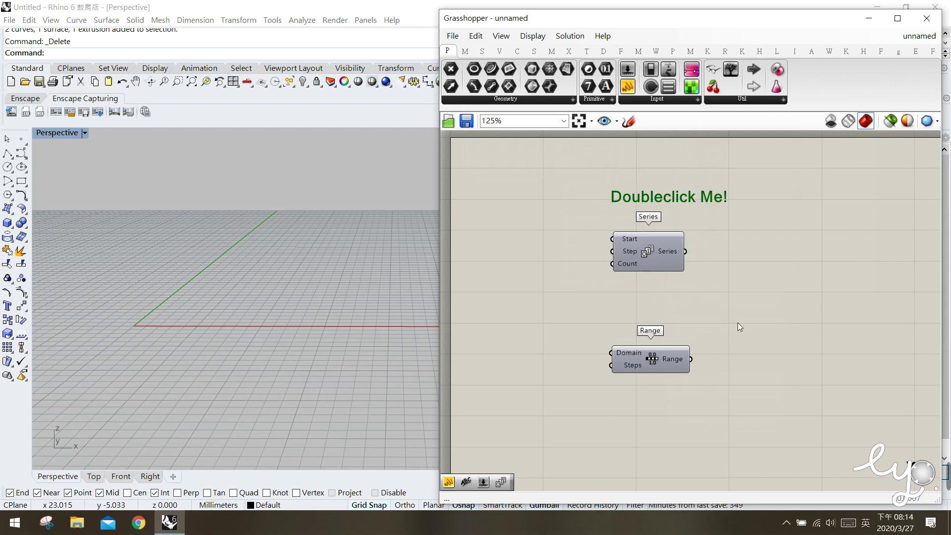
drag(548, 170, 854, 389)
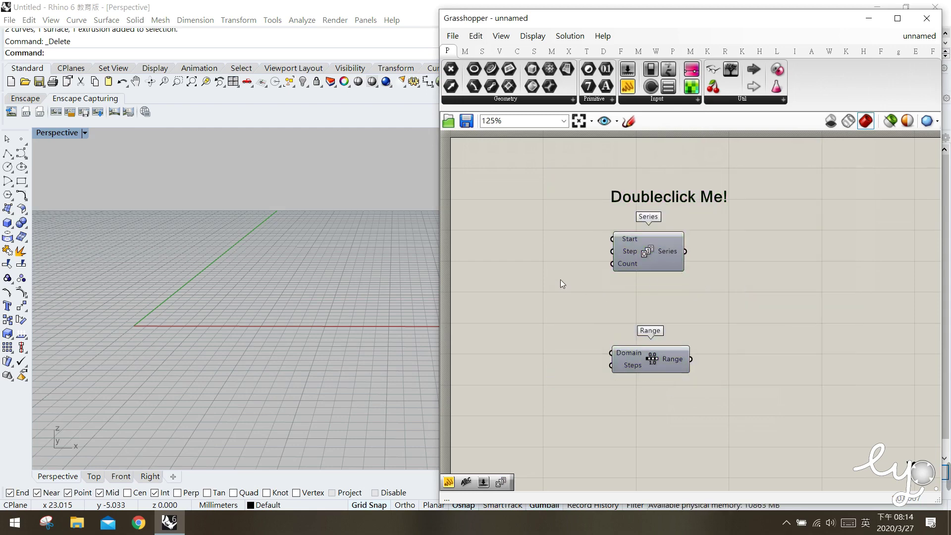
mouse_move(671, 196)
mouse_down()
mouse_move(664, 189)
mouse_move(670, 195)
mouse_up()
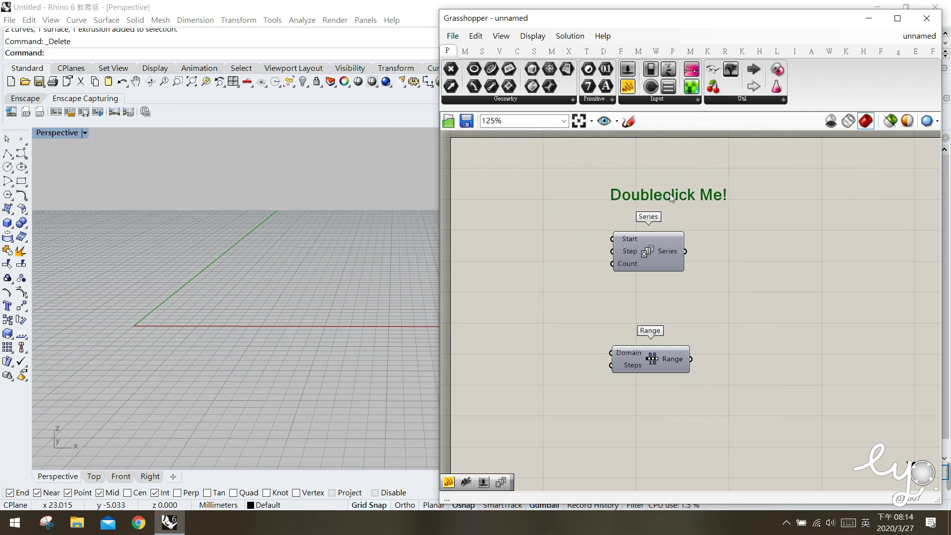
- Change the text of the note above Series to "產生數字序列/數字串" and adjust its position slightly
double_click(649, 195)
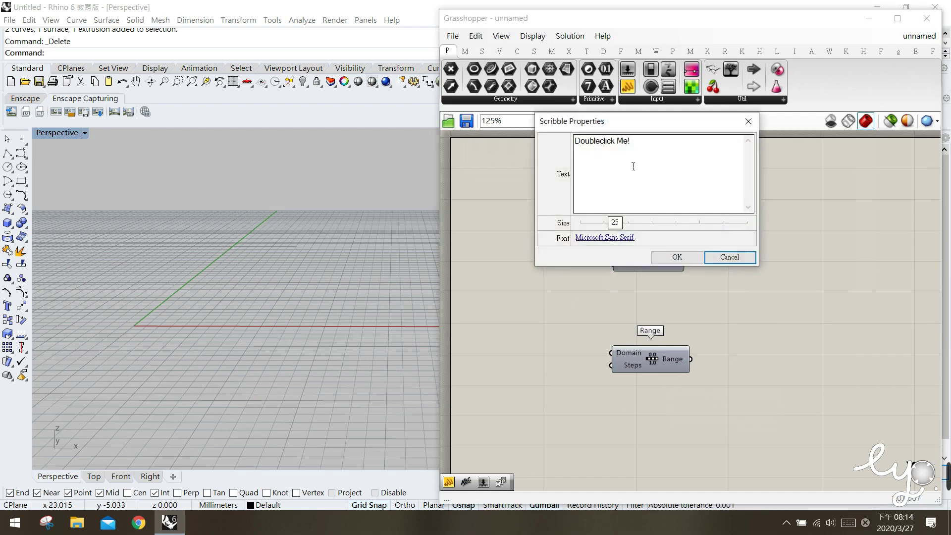
drag(654, 150, 581, 149)
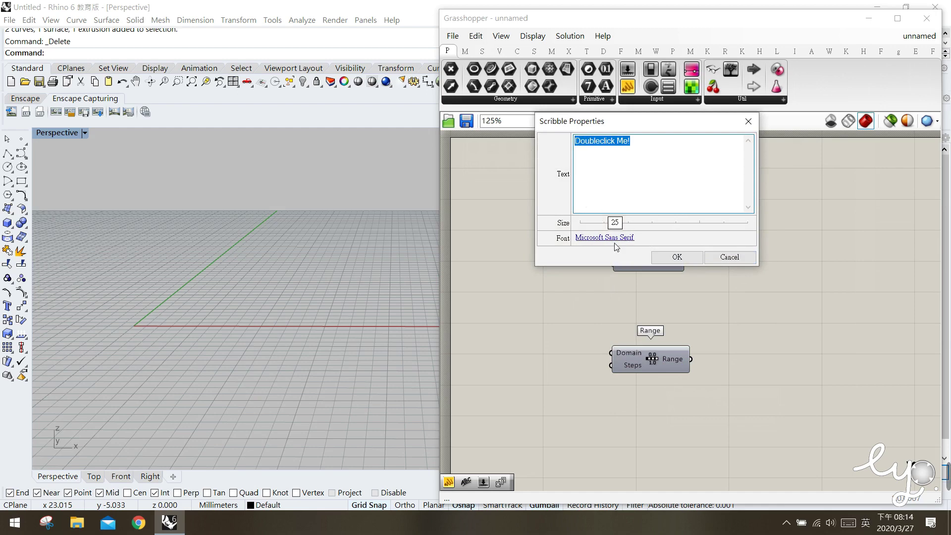
mouse_move(616, 222)
mouse_down()
mouse_move(643, 223)
mouse_move(615, 228)
mouse_up()
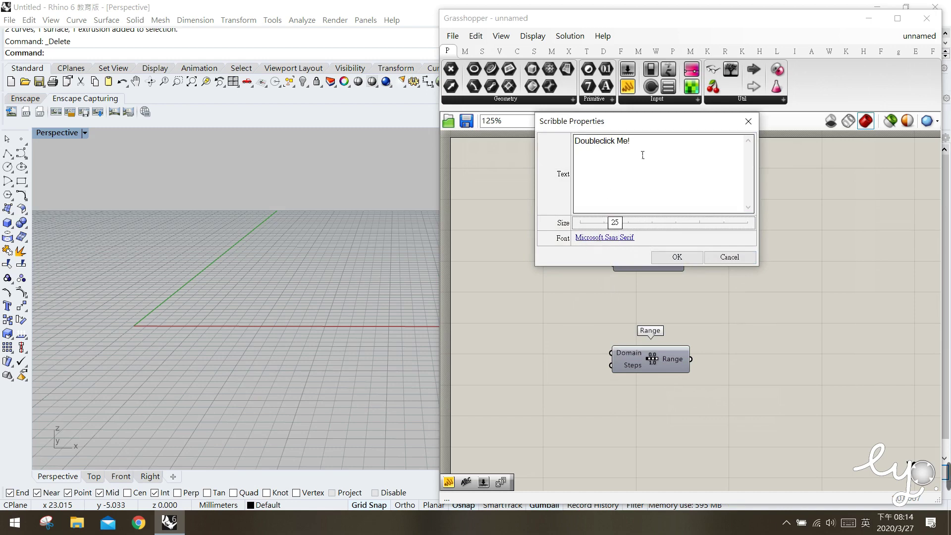
key(ctrl+a)
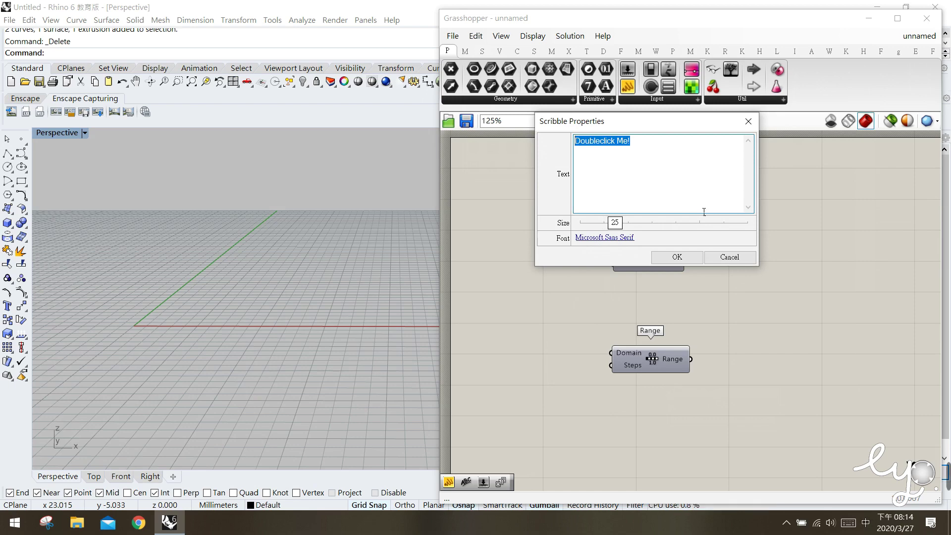
text(產生)
text(數字序列)
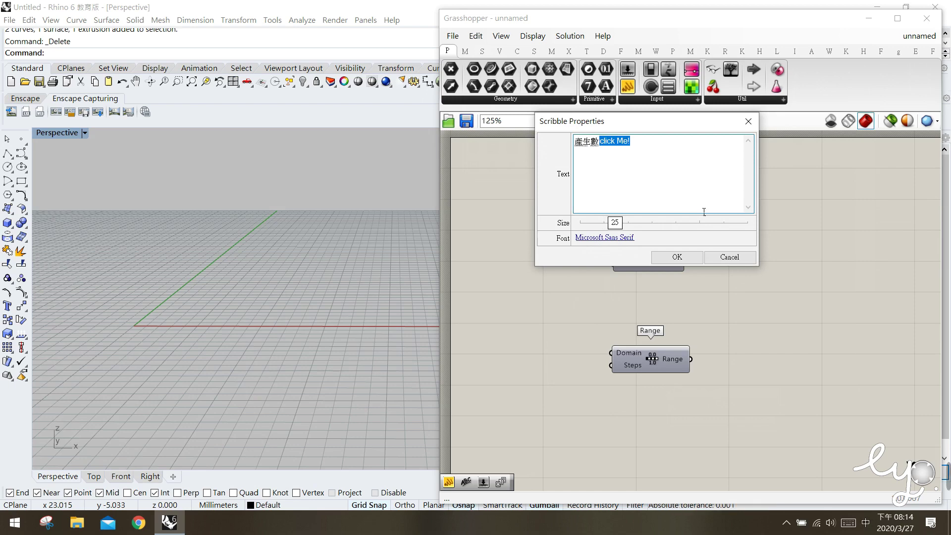
text(/數字)
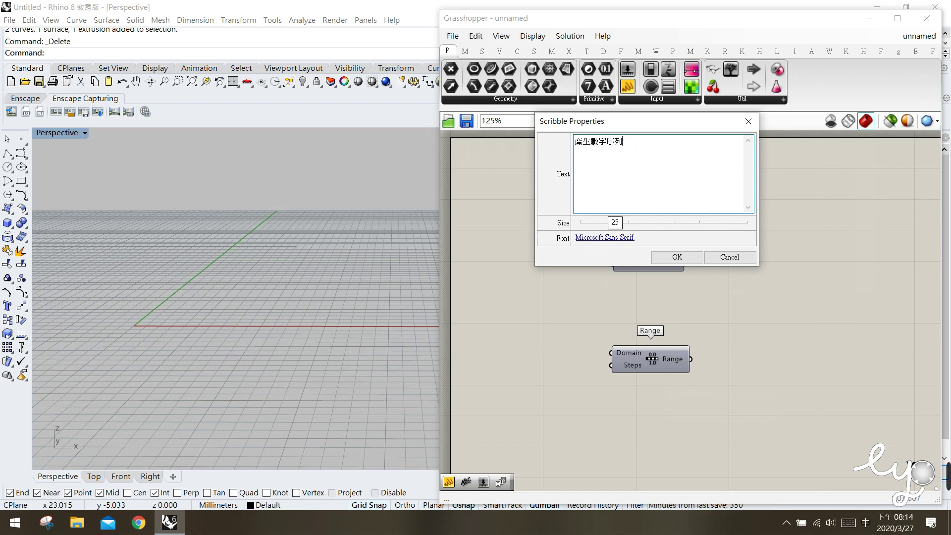
text(串)
click(676, 257)
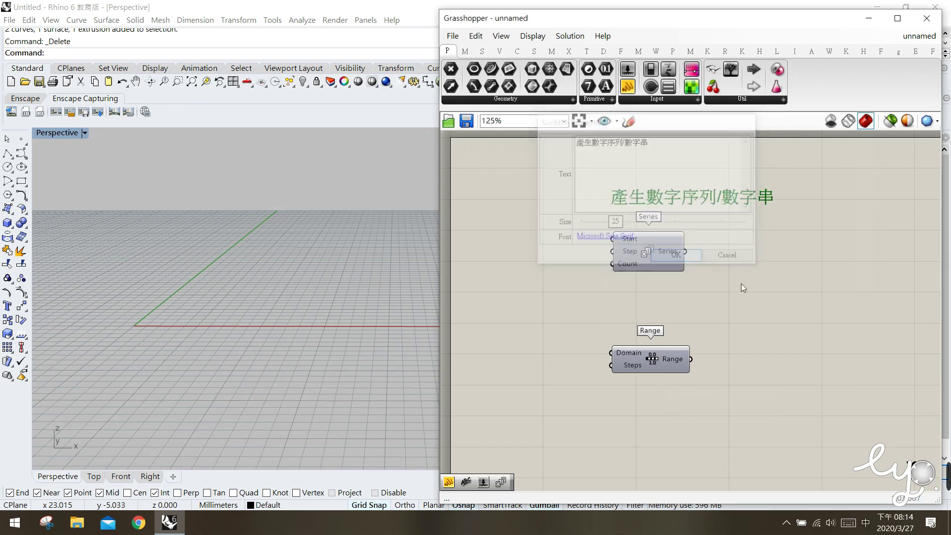
mouse_move(723, 197)
mouse_down()
mouse_move(714, 203)
mouse_move(701, 192)
mouse_move(725, 195)
mouse_up()
- Add a second Scribble note above the Range component reading "在特定範圍內產生數字間隔"
click(743, 102)
mouse_move(743, 154)
mouse_down()
mouse_move(651, 309)
mouse_move(678, 310)
mouse_up()
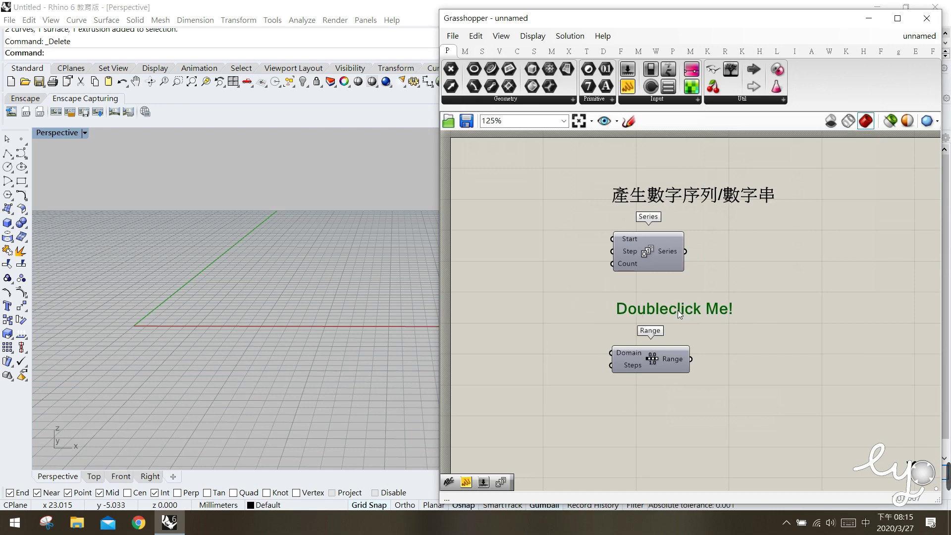
double_click(661, 311)
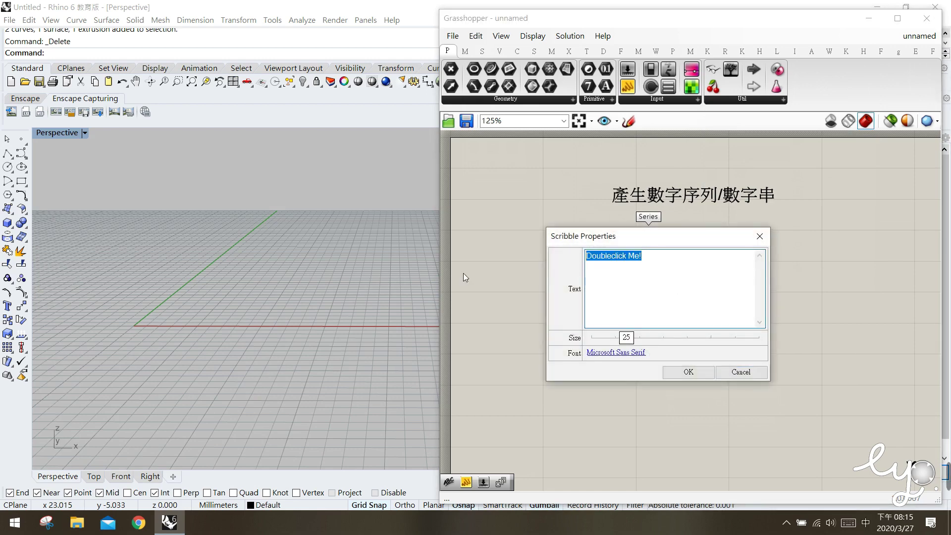
text(在特ㄉㄧㄥ)
text(定範圍內)
text(產生數字ㄐ)
text(ㄧ)
text(ㄢˋㄐ)
text(ㄜˊ)
key(Return)
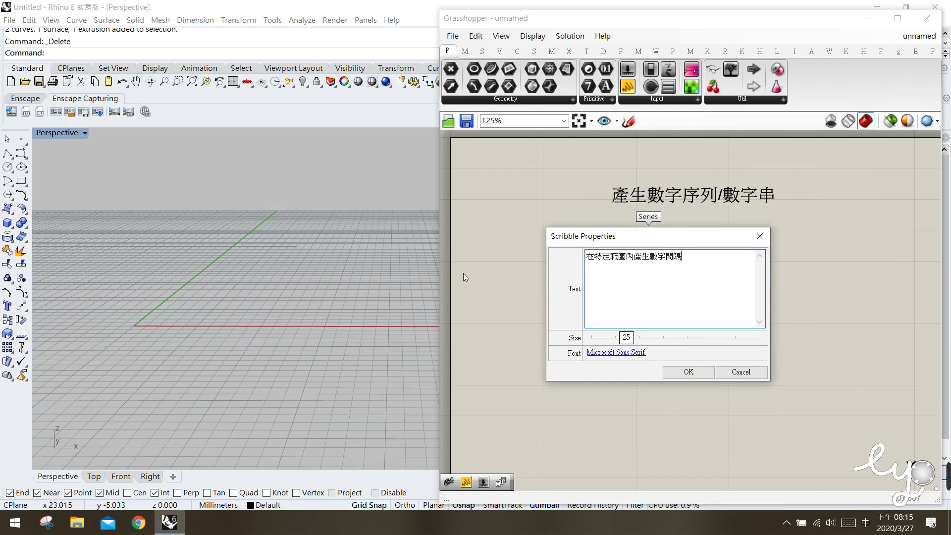
click(689, 372)
- Move the Range component and its note further down, leaving more space below the Series component
drag(730, 411, 613, 298)
mouse_move(667, 313)
mouse_down()
mouse_move(667, 336)
mouse_move(668, 312)
mouse_up()
mouse_move(676, 372)
mouse_down()
mouse_move(656, 356)
mouse_move(662, 440)
mouse_up()
click(659, 362)
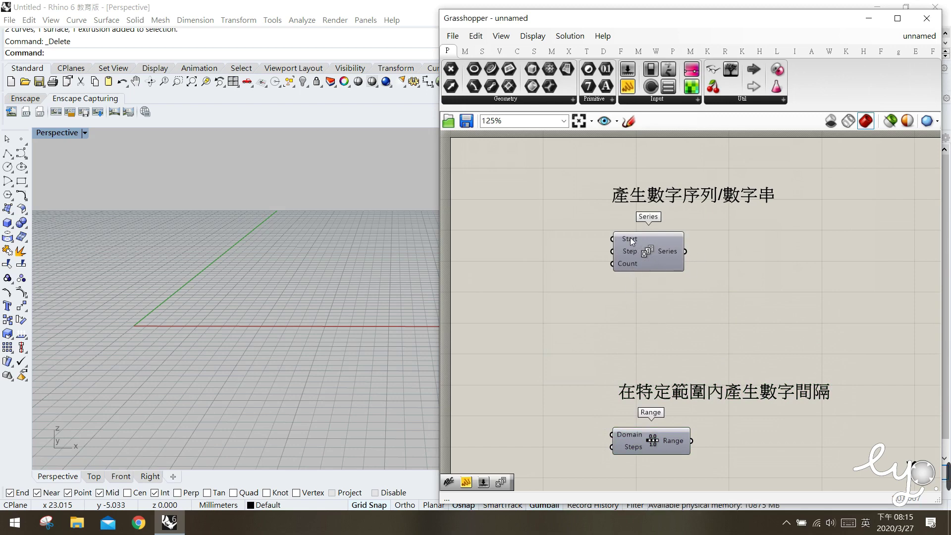
- Add a compact panel containing 0 beside the Series component and connect it to the Start input
mouse_move(629, 265)
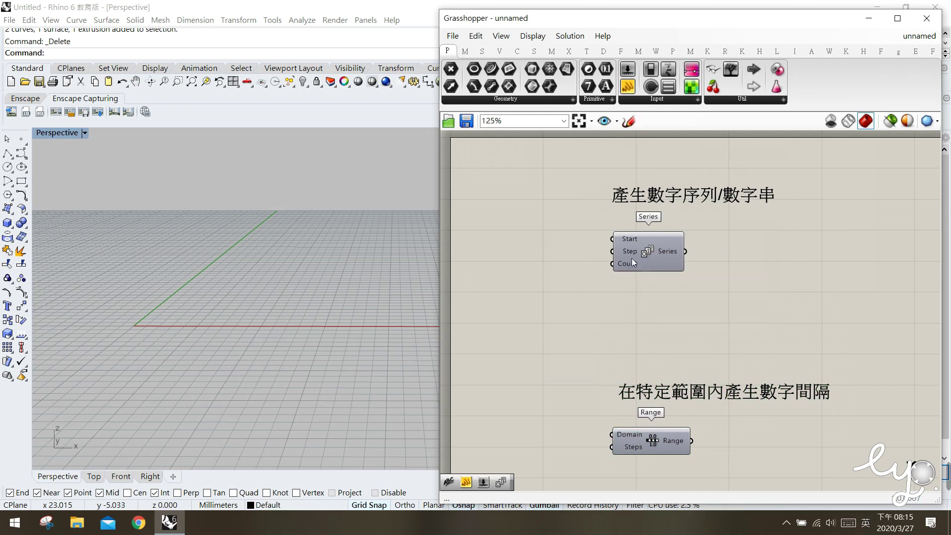
mouse_move(632, 240)
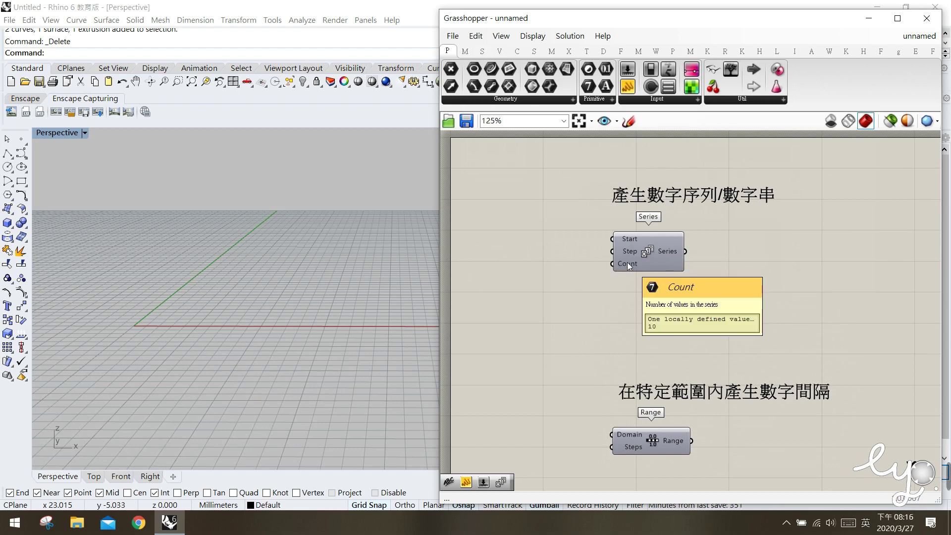
drag(628, 87, 545, 235)
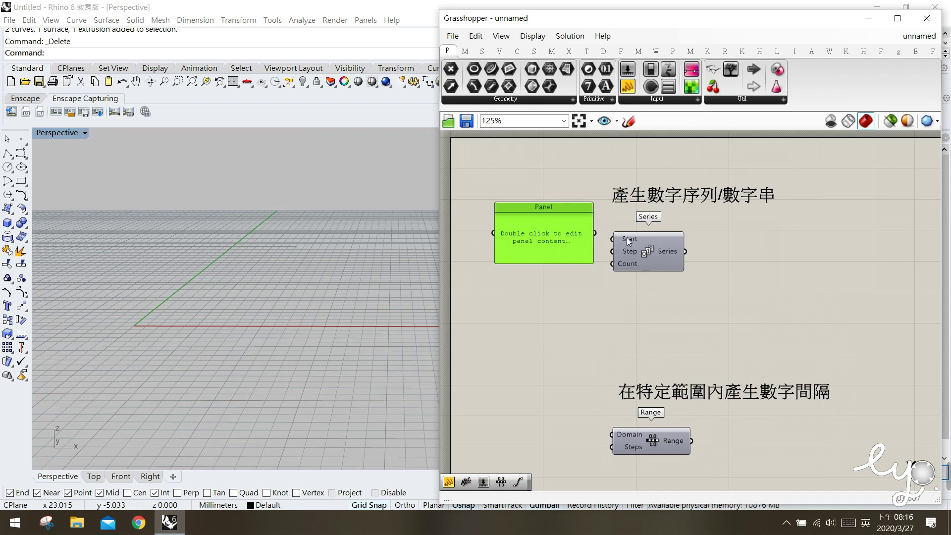
double_click(546, 240)
text(0)
click(556, 226)
drag(595, 266, 612, 239)
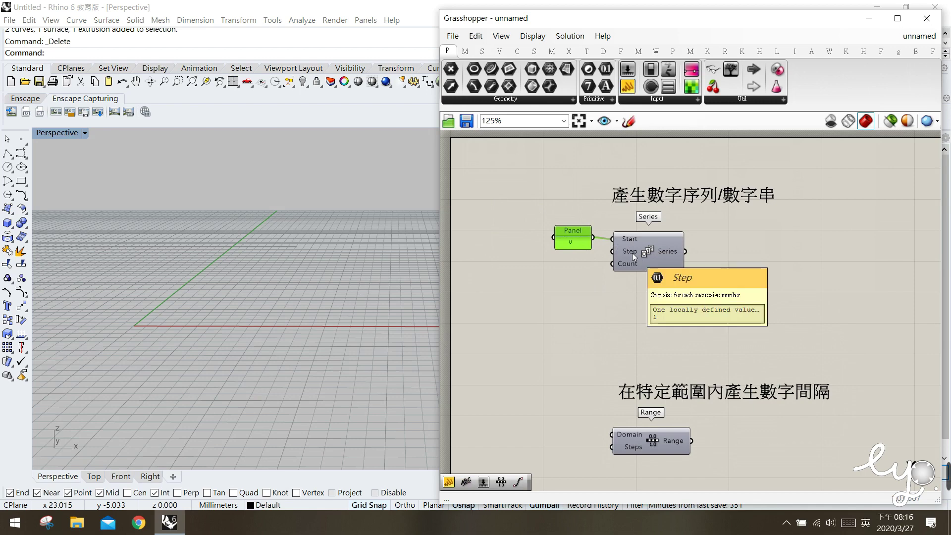
- Create a number slider with lower limit 1 and value 1, and connect it to the Series Step input
double_click(547, 281)
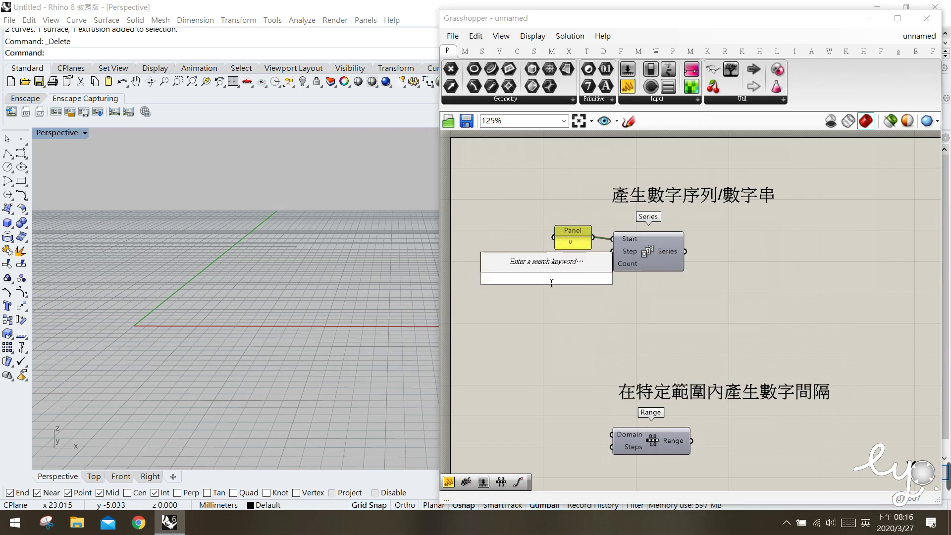
text(1<)
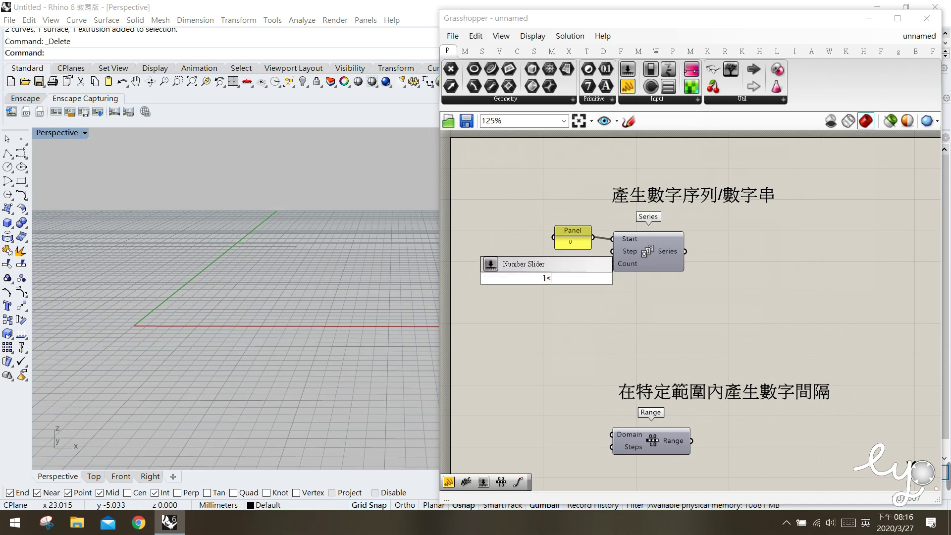
key(Return)
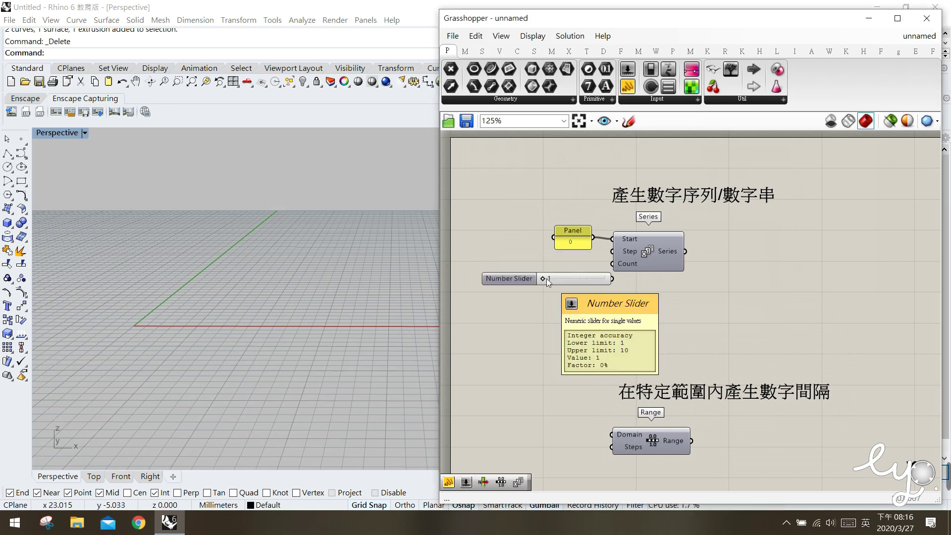
drag(581, 278, 556, 260)
click(591, 299)
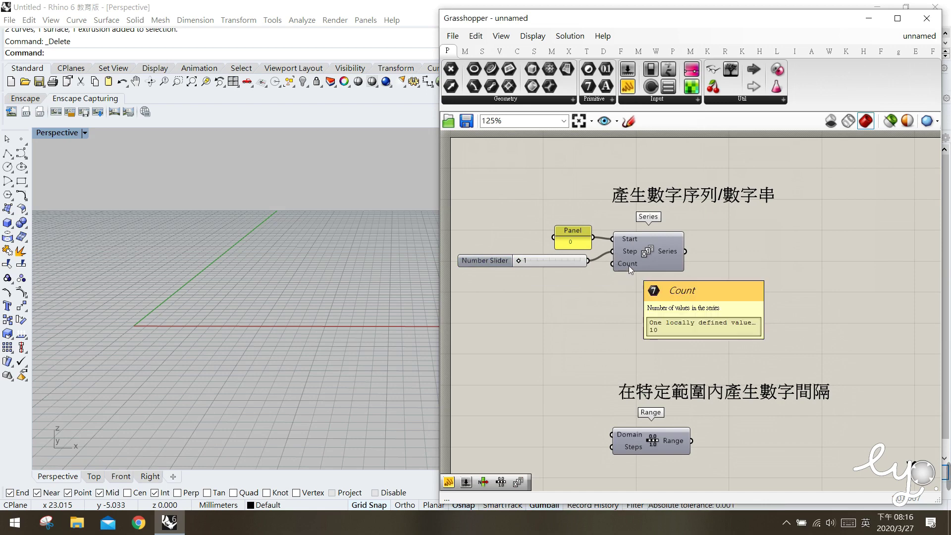
- Create a number slider with lower limit 10 and value 10, and connect it to the Series Count input
double_click(538, 302)
text(10<)
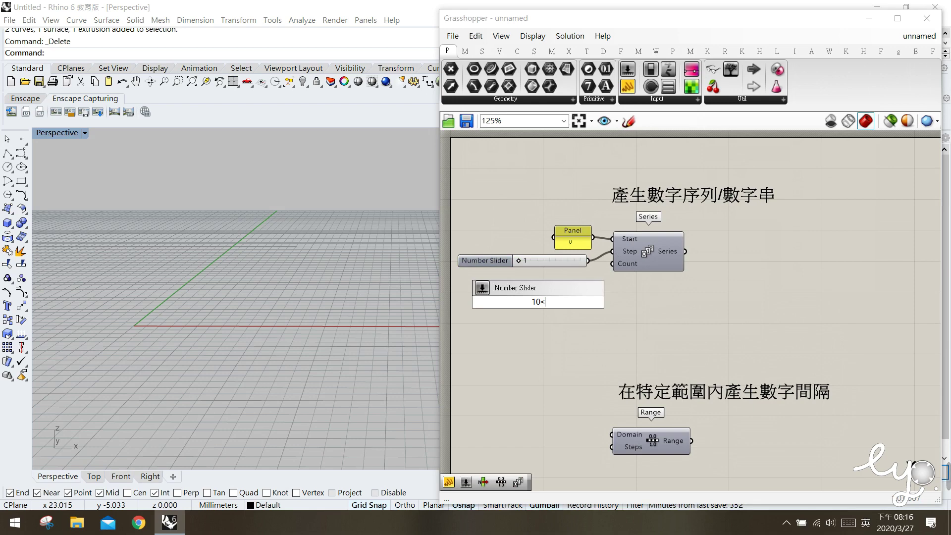
key(Return)
drag(555, 302, 614, 268)
click(585, 320)
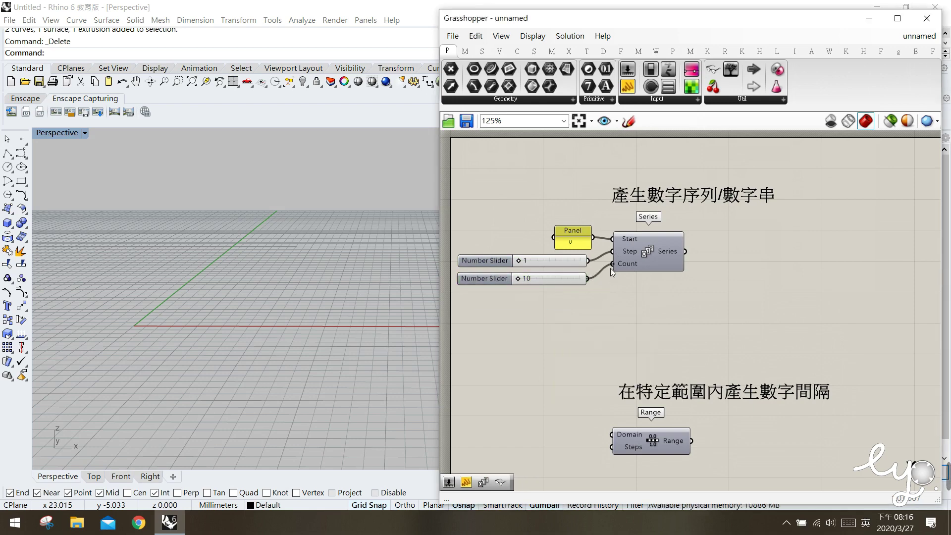
- Add an output panel connected to the Series result and enlarge it to show the whole number list
drag(628, 86, 773, 283)
drag(693, 253, 735, 261)
drag(759, 294, 760, 363)
click(825, 323)
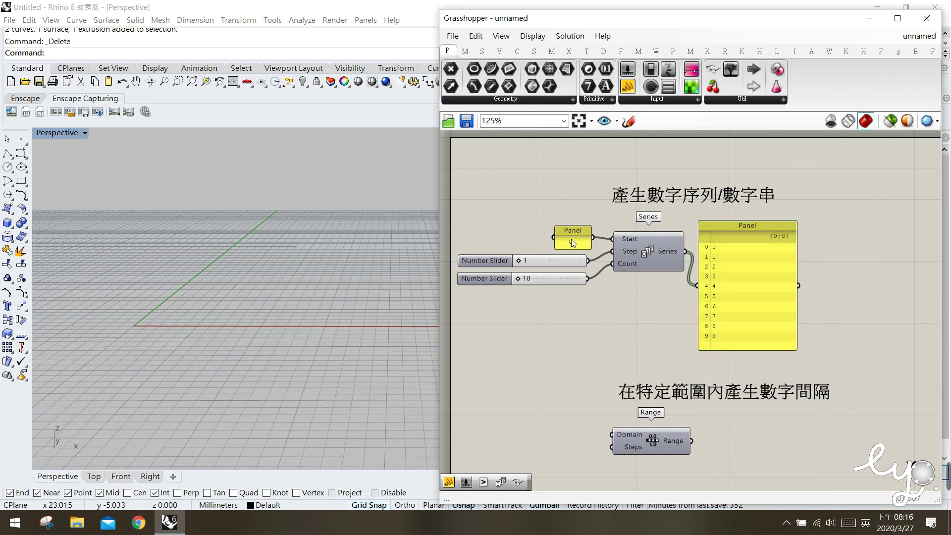
- Circle the first item in the Series output panel and mark the Step input with a plus sign in freehand sketch, and discard the sketch
drag(577, 241, 575, 239)
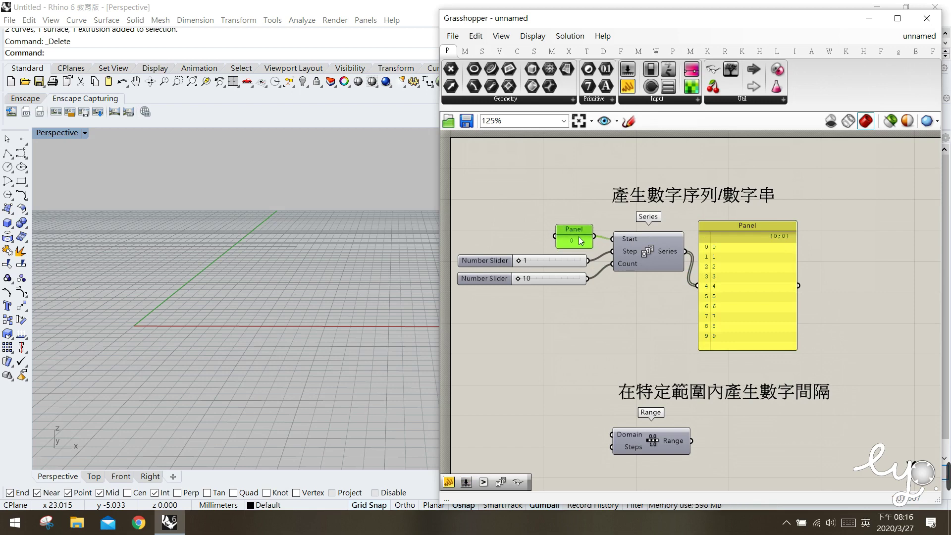
click(628, 121)
mouse_move(708, 254)
mouse_down()
mouse_move(728, 253)
mouse_move(703, 240)
mouse_move(704, 252)
mouse_up()
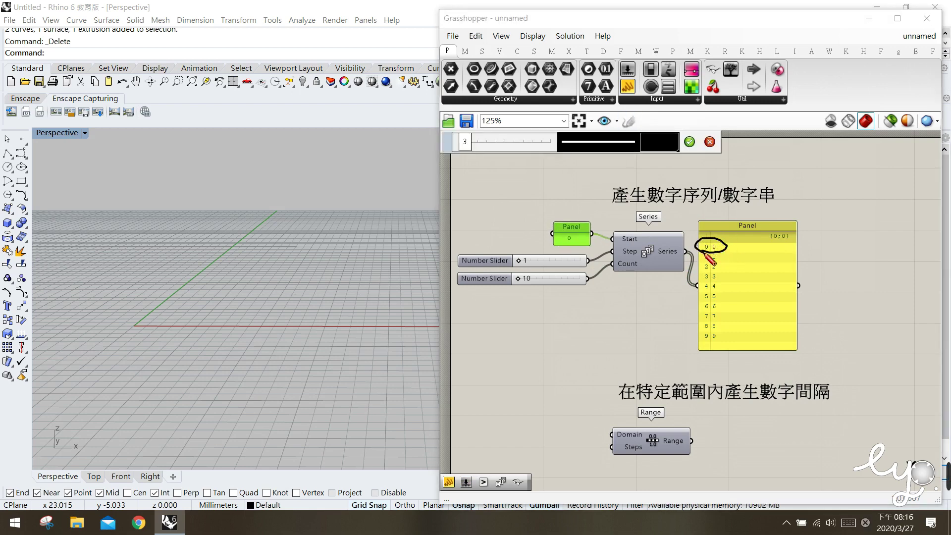
drag(622, 255, 635, 254)
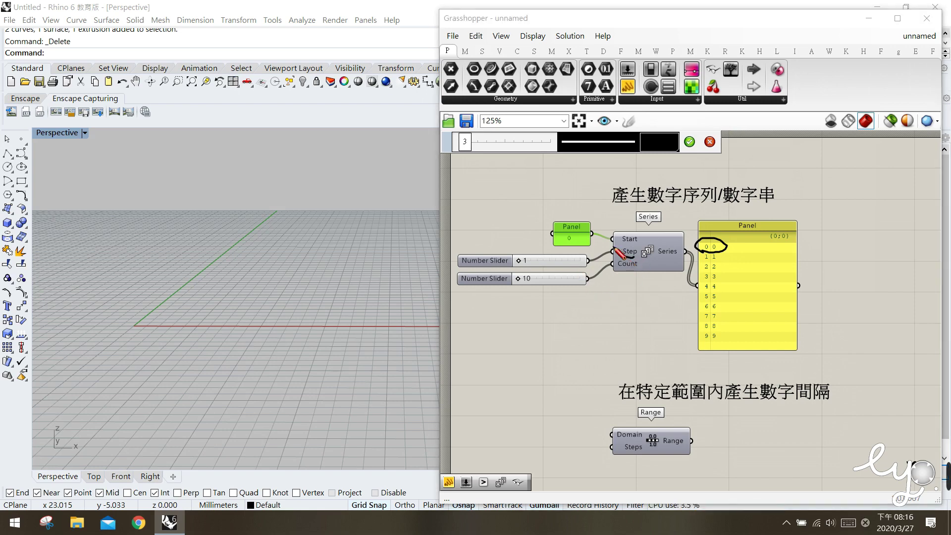
mouse_move(608, 285)
mouse_down()
mouse_move(616, 288)
mouse_move(612, 280)
mouse_up()
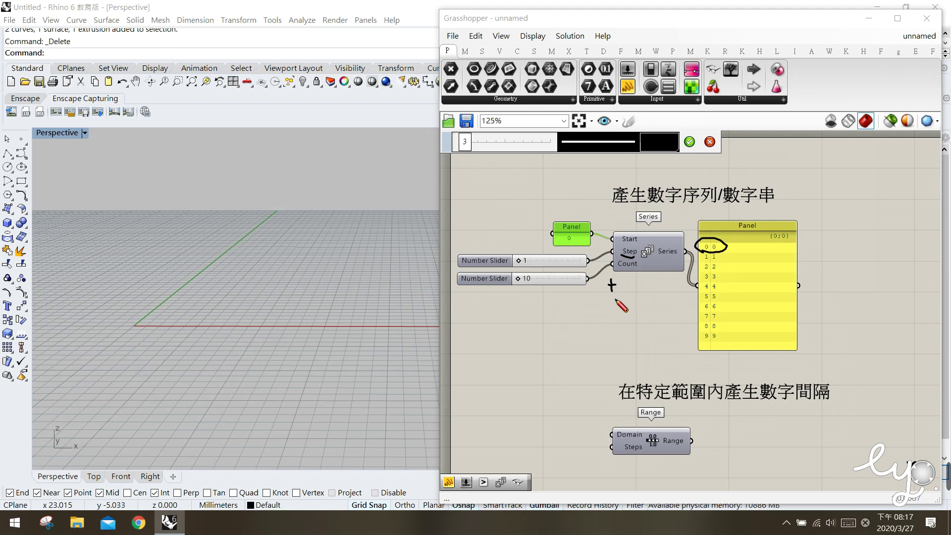
key(Escape)
- Try a value of 2 on the Series Step slider, and undo the change
drag(522, 262, 526, 265)
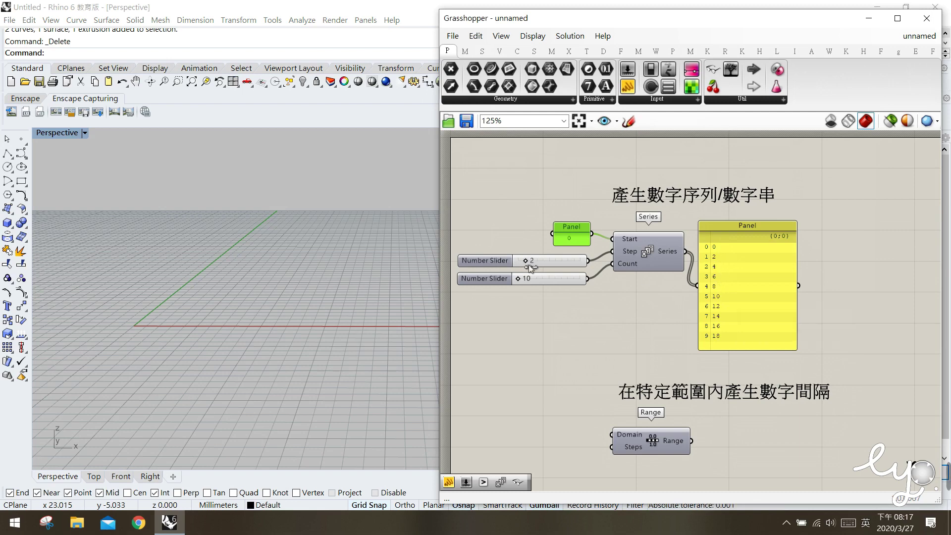
drag(548, 261, 547, 259)
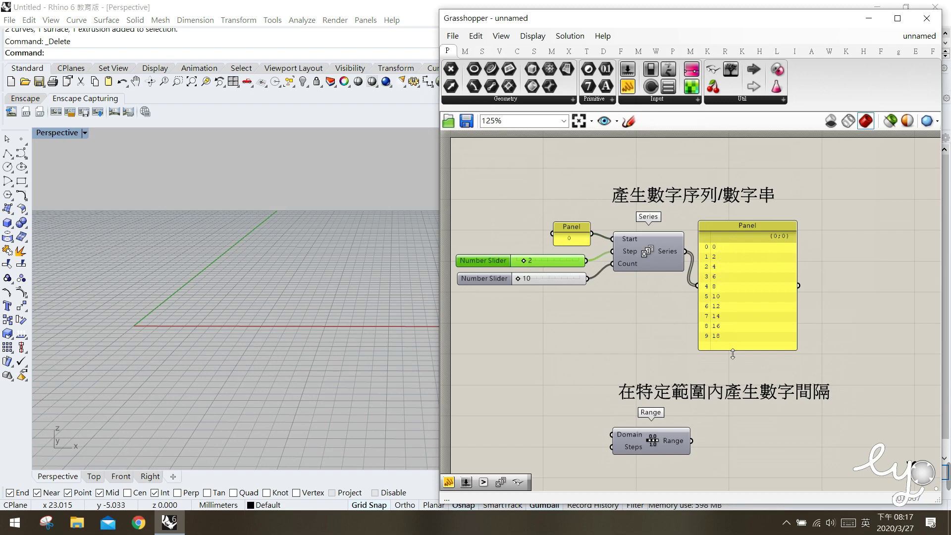
key(ctrl+z)
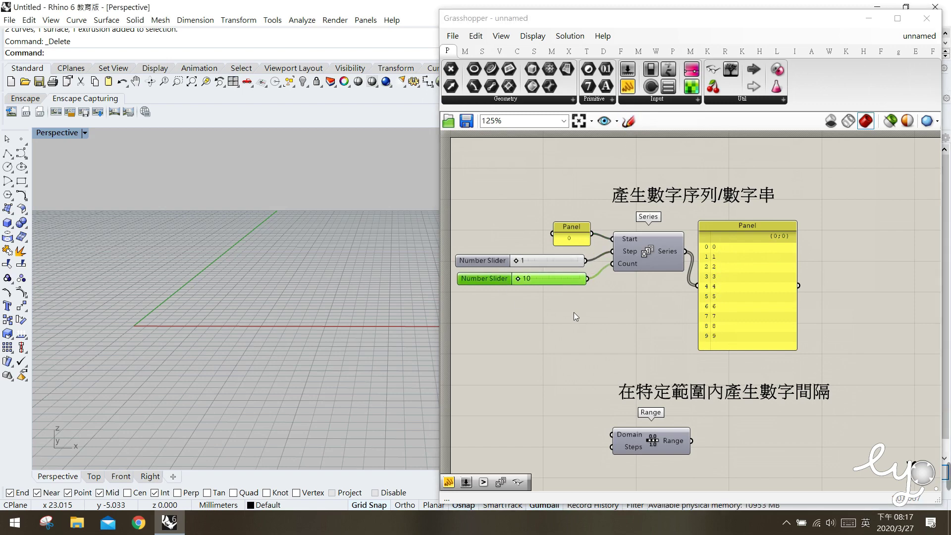
- Shift the Series output panel and the Count slider slightly on the canvas
drag(738, 301, 741, 299)
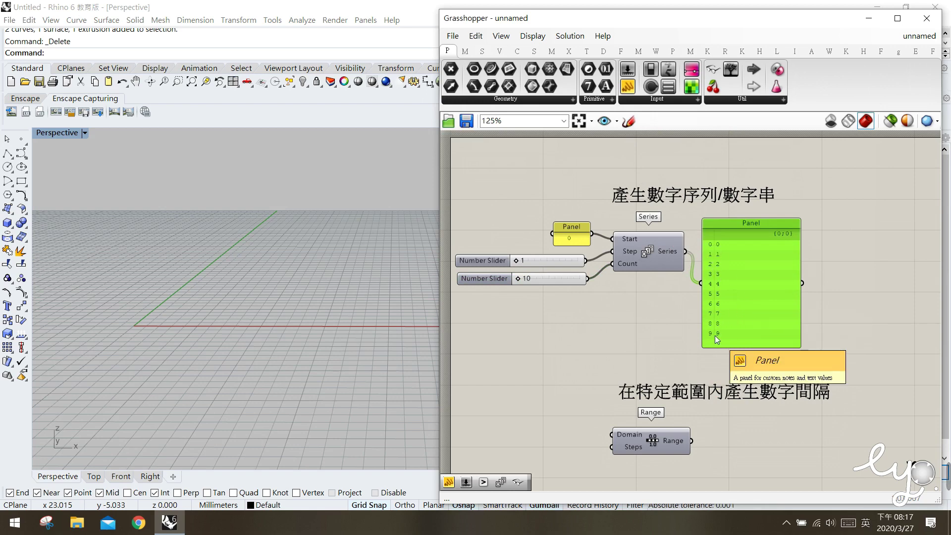
drag(569, 281, 566, 281)
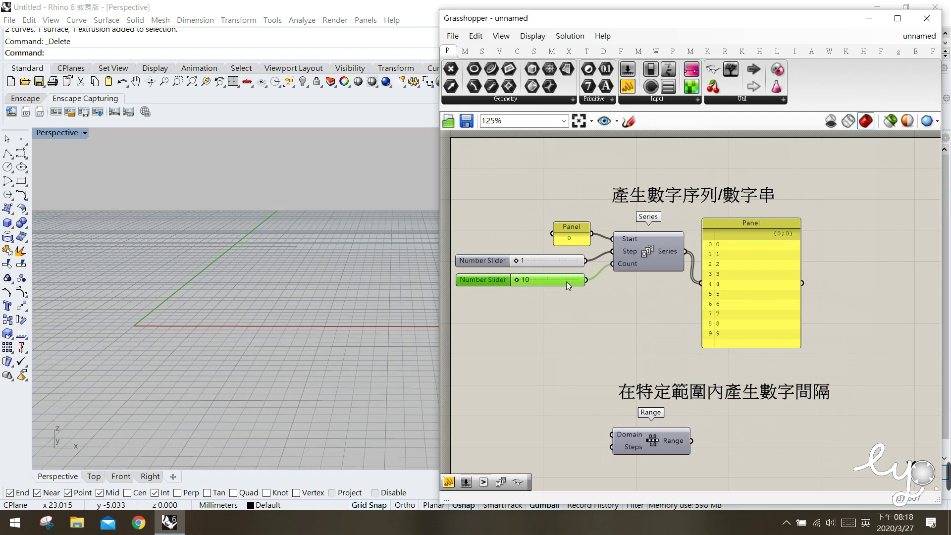
click(540, 248)
- Add a compact panel containing "0 to 1" beside the Range component and connect it to the Domain input
right_drag(645, 362, 650, 275)
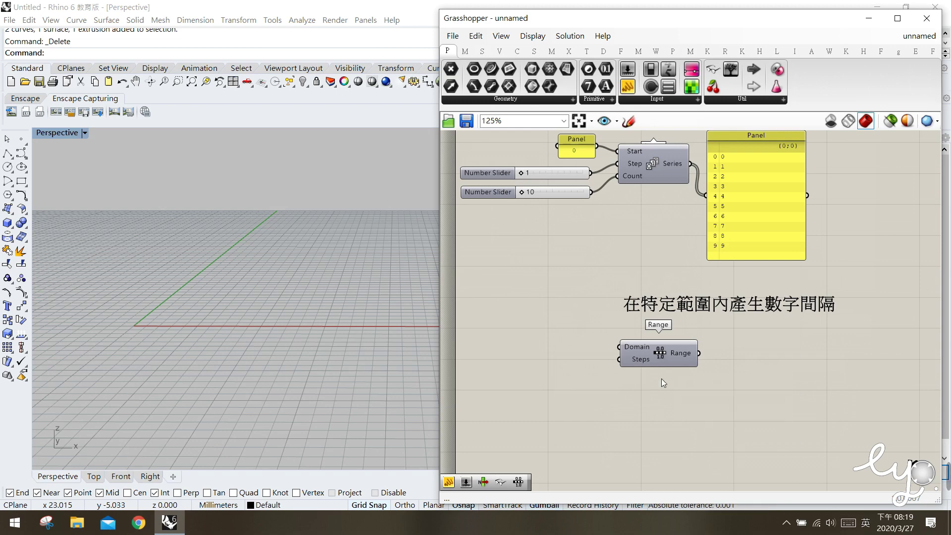
mouse_move(640, 351)
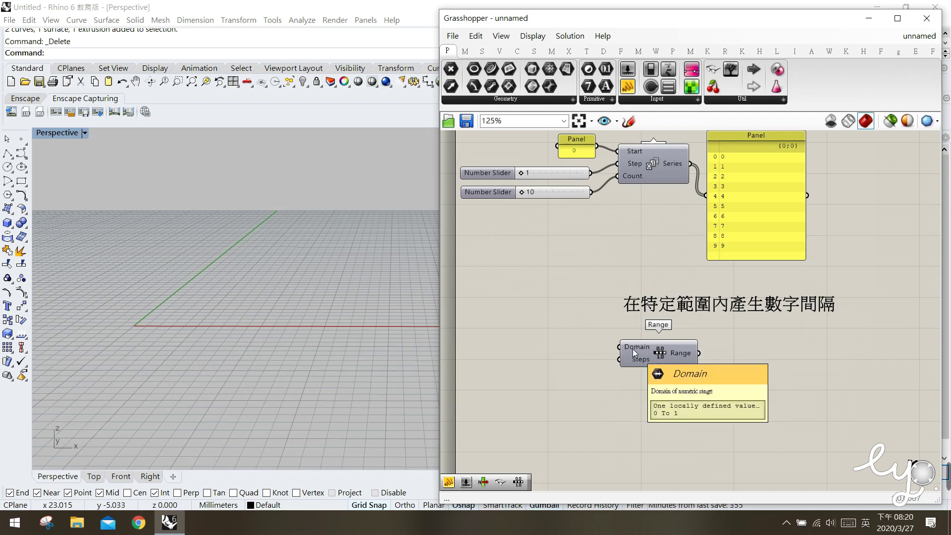
drag(559, 295, 555, 335)
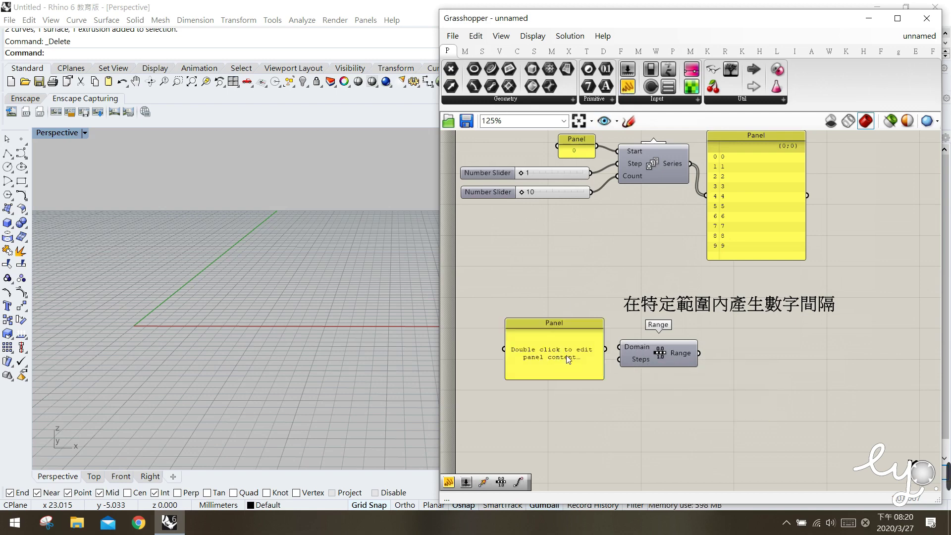
double_click(561, 340)
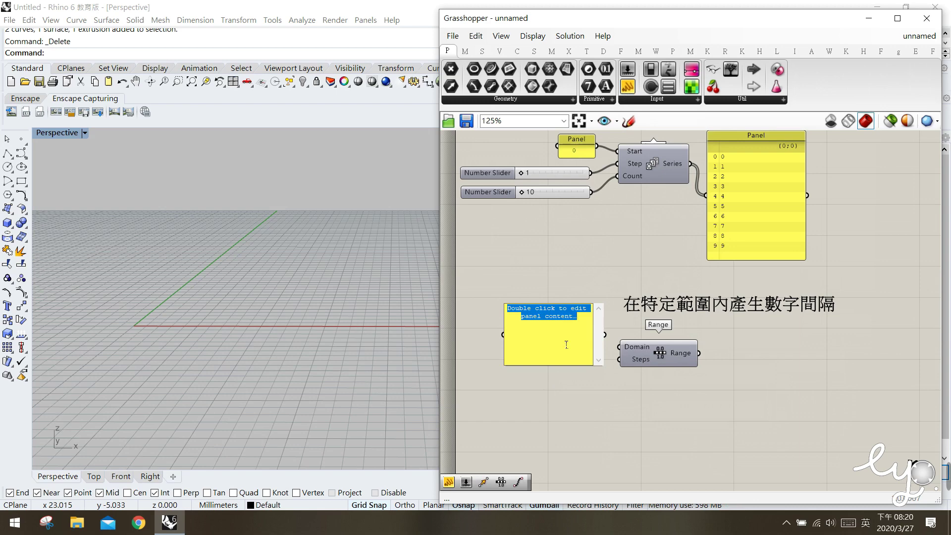
text(0 to)
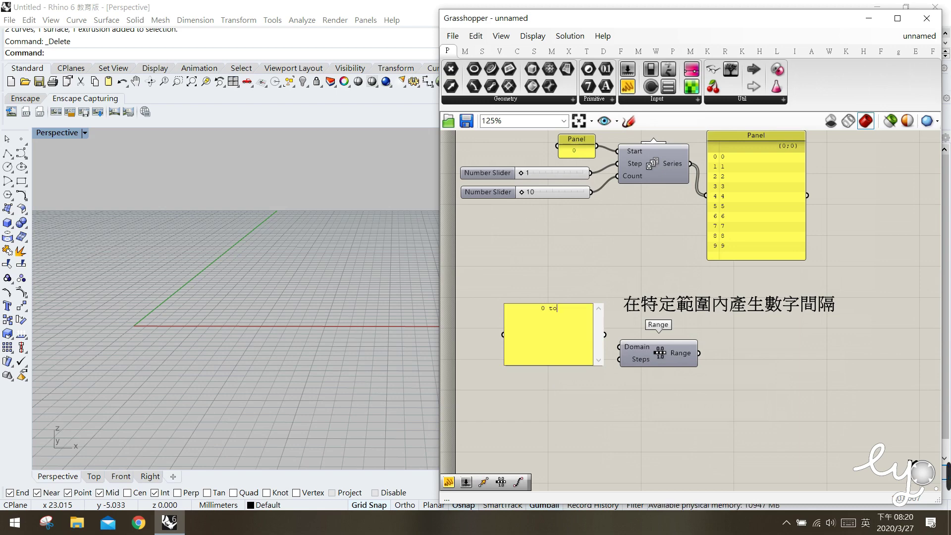
text( 1)
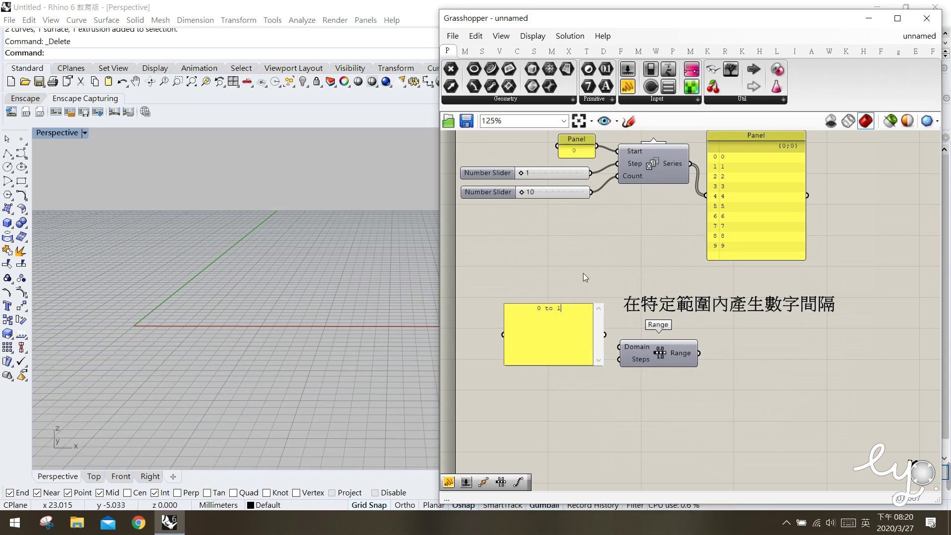
click(584, 274)
click(530, 339)
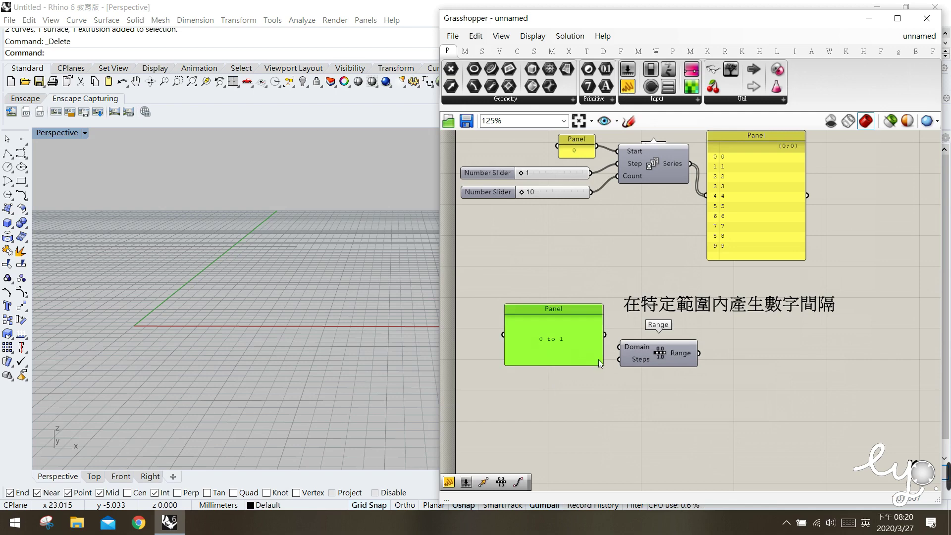
drag(594, 369, 587, 348)
click(590, 377)
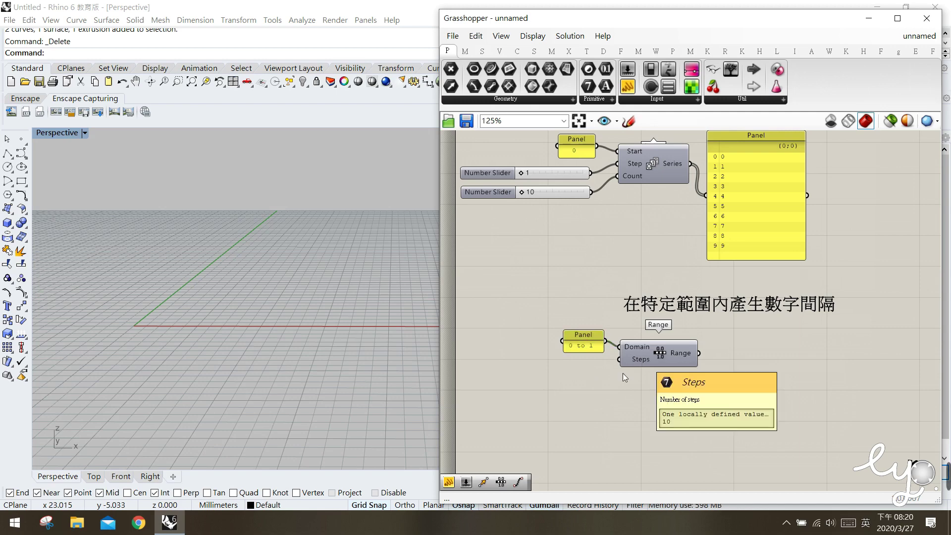
- Create a number slider with value 4 and connect it to the Range Steps input
double_click(537, 377)
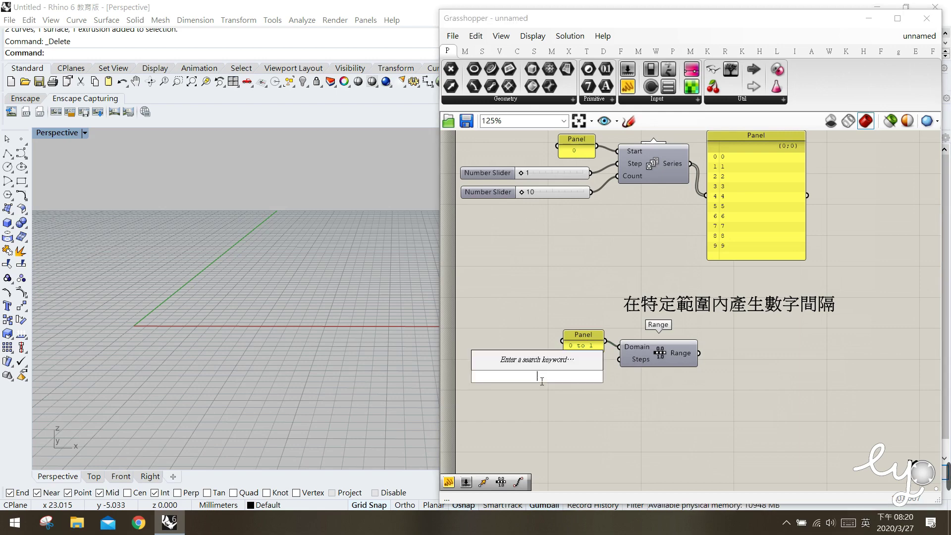
text(4)
key(Return)
mouse_move(603, 377)
mouse_down()
mouse_move(623, 363)
mouse_move(595, 371)
mouse_up()
- Add an output panel connected to the Range result and enlarge it to show the whole number list
drag(628, 88, 782, 379)
drag(699, 353, 720, 351)
drag(749, 389, 749, 409)
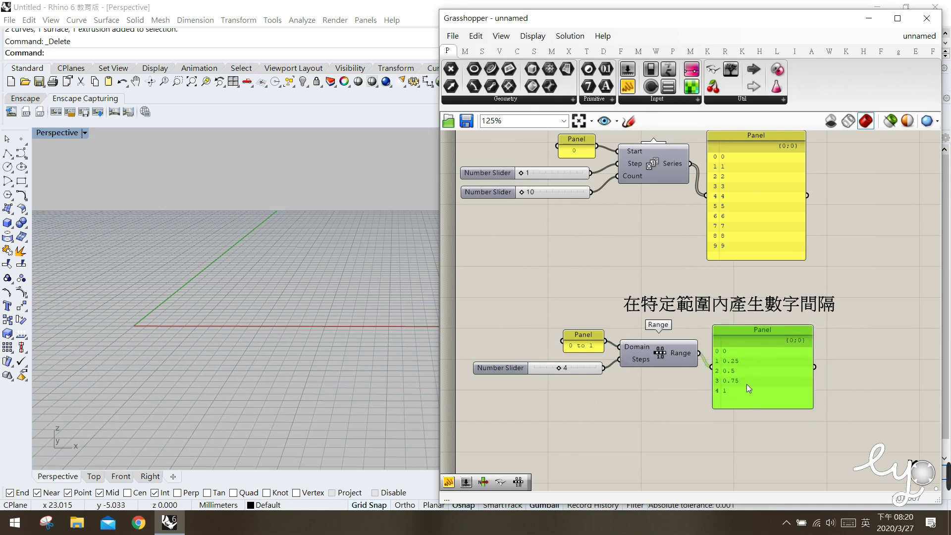
click(654, 430)
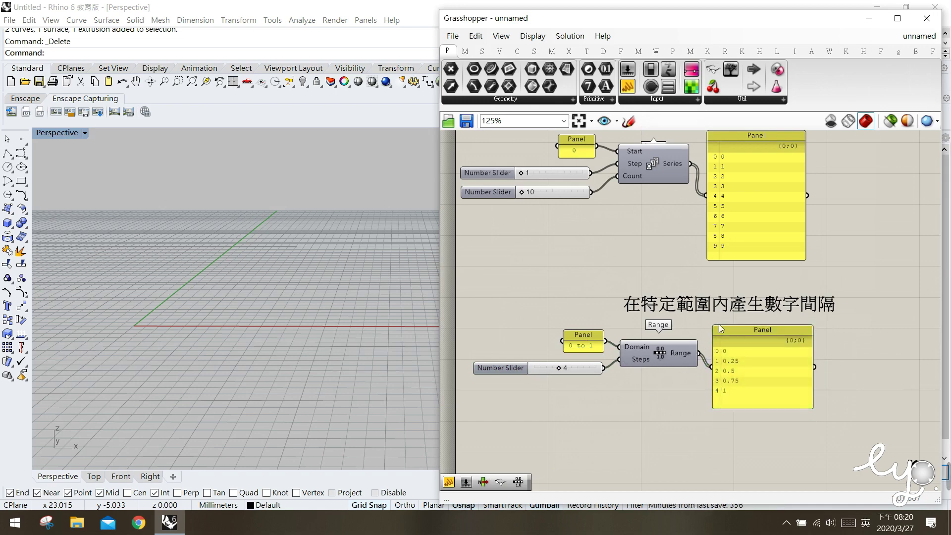
- Underline the first and last items in the Range output panel with freehand sketch strokes
click(628, 121)
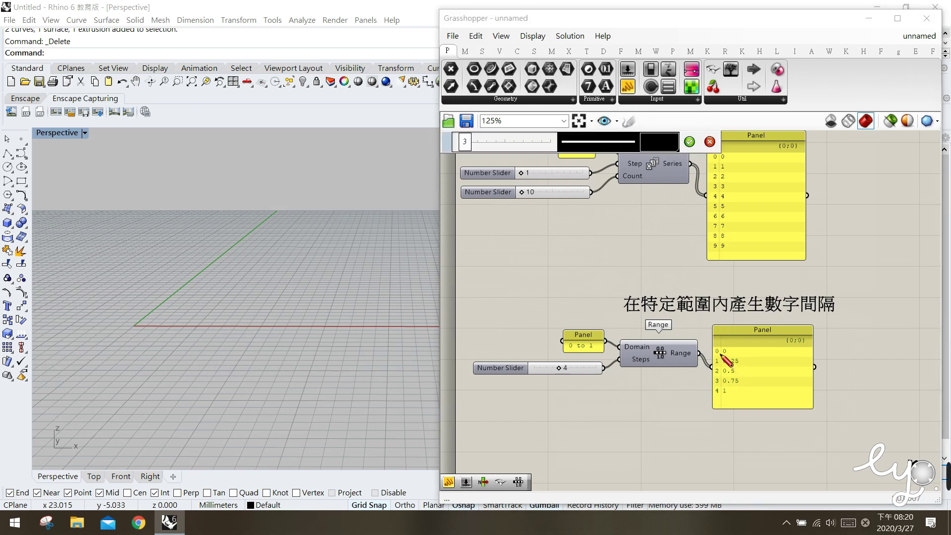
drag(715, 355, 731, 354)
drag(716, 393, 729, 394)
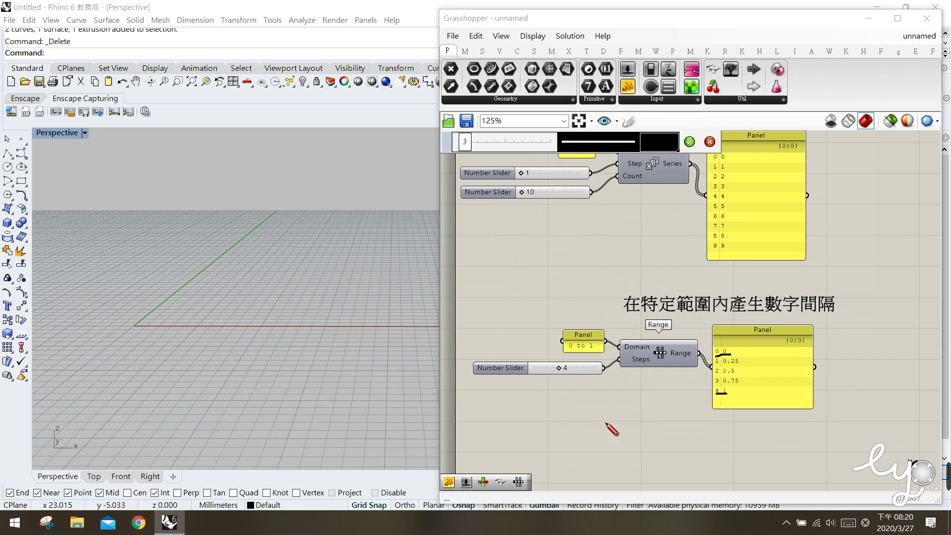
- Sketch a number line from 0 to 1 below the Range component, divided into four segments by arcs
mouse_move(524, 408)
mouse_down()
mouse_move(523, 423)
mouse_move(643, 411)
mouse_move(642, 420)
mouse_up()
mouse_move(522, 434)
mouse_down()
mouse_move(520, 443)
mouse_move(523, 434)
mouse_up()
drag(645, 432, 644, 447)
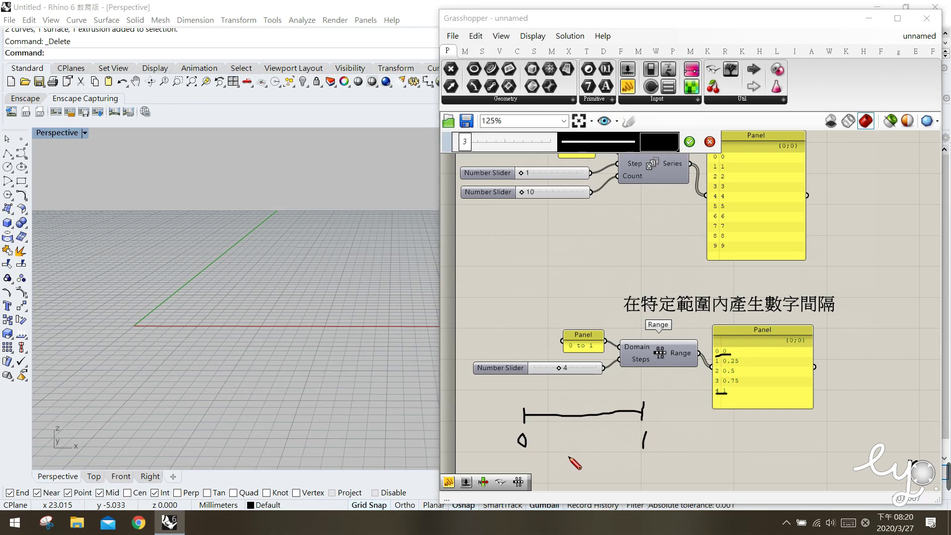
mouse_move(537, 423)
mouse_down()
mouse_move(567, 407)
mouse_move(578, 417)
mouse_move(643, 413)
mouse_up()
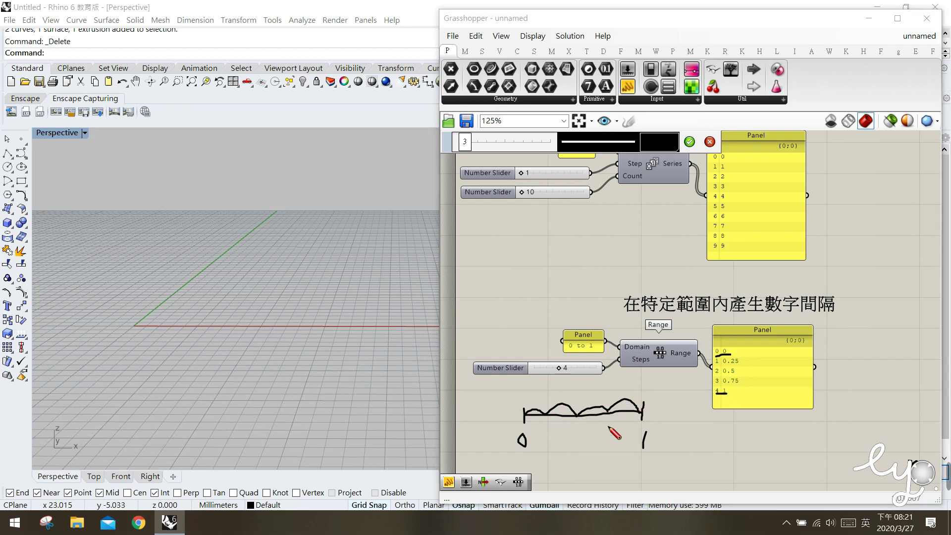
- Tick the five division points on the sketched number line, and discard the whole sketch
drag(716, 393, 727, 392)
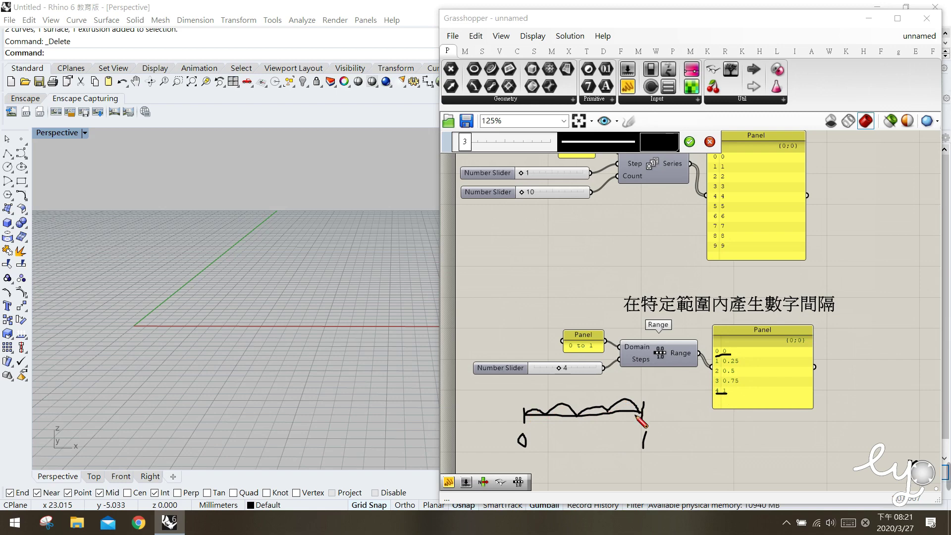
drag(645, 394, 655, 394)
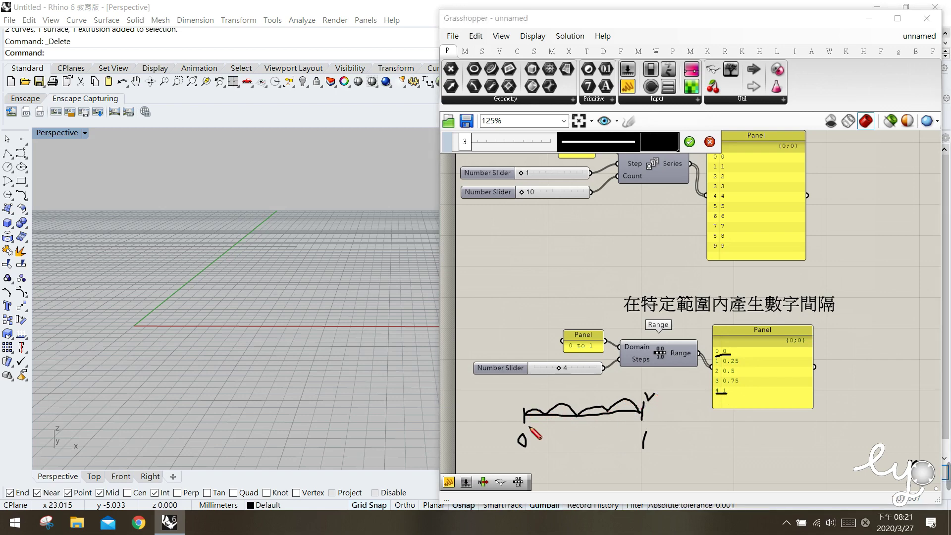
mouse_move(520, 395)
mouse_down()
mouse_move(608, 392)
mouse_move(612, 403)
mouse_move(575, 397)
mouse_up()
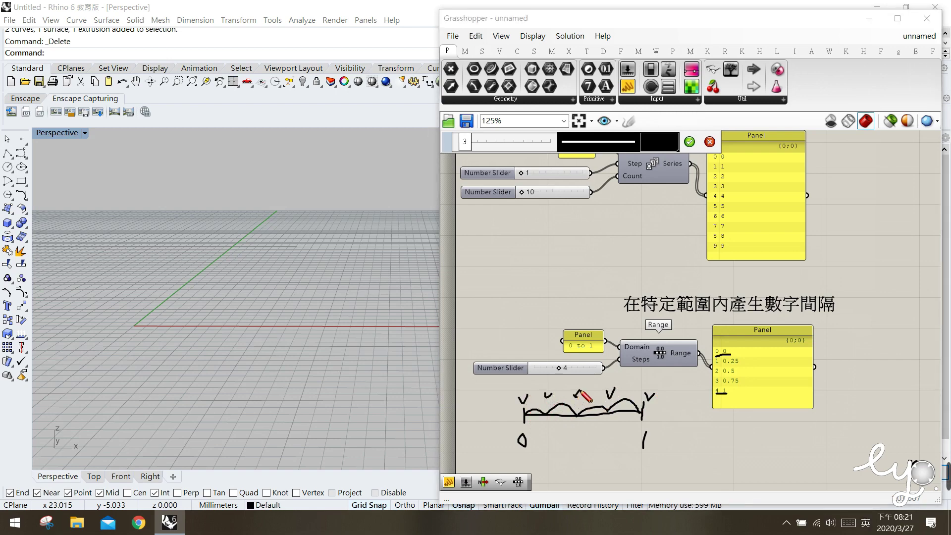
drag(648, 391, 650, 395)
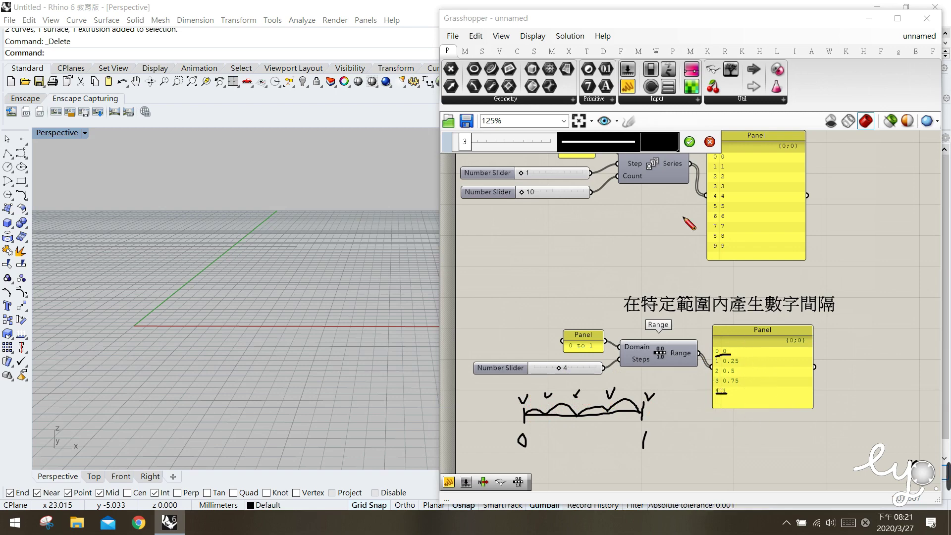
click(709, 142)
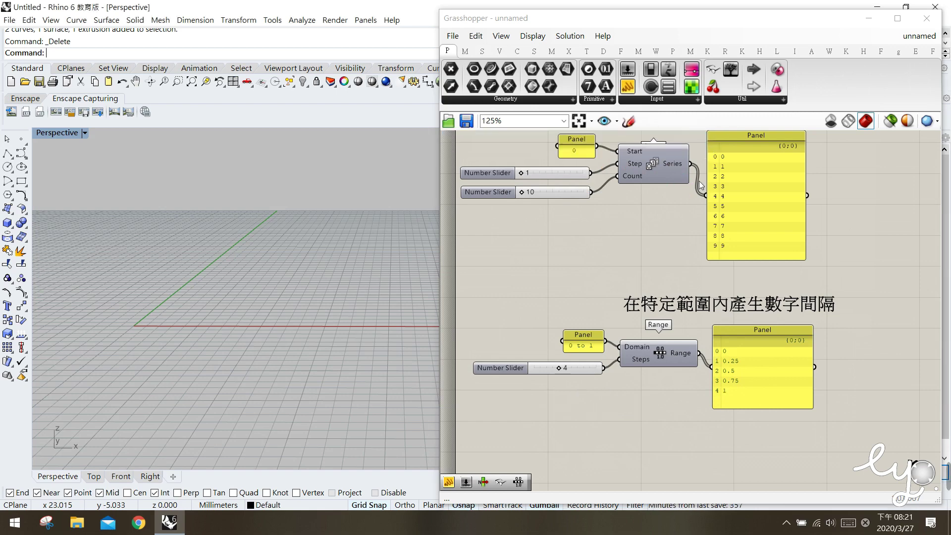
- Delete the output panels of both the Range and the Series components
right_drag(643, 379, 640, 409)
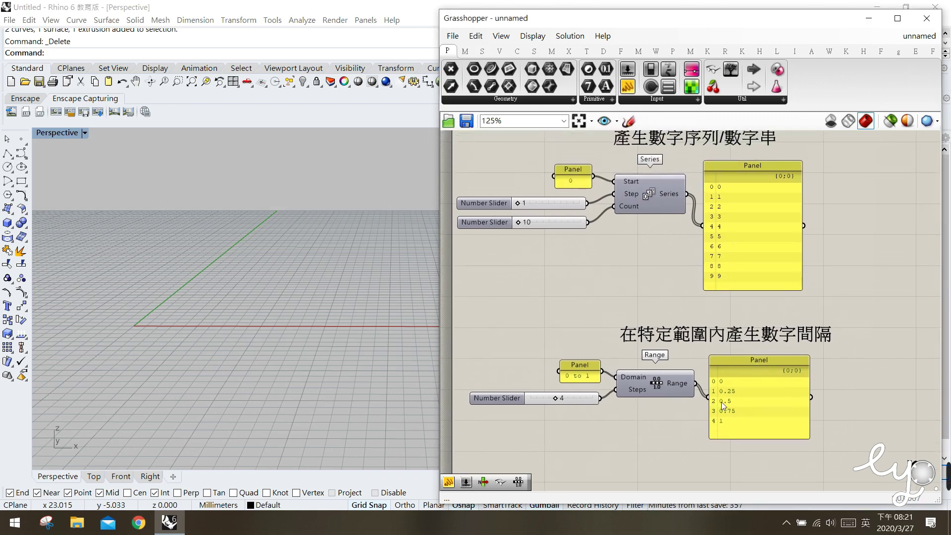
click(736, 403)
key(Delete)
click(579, 403)
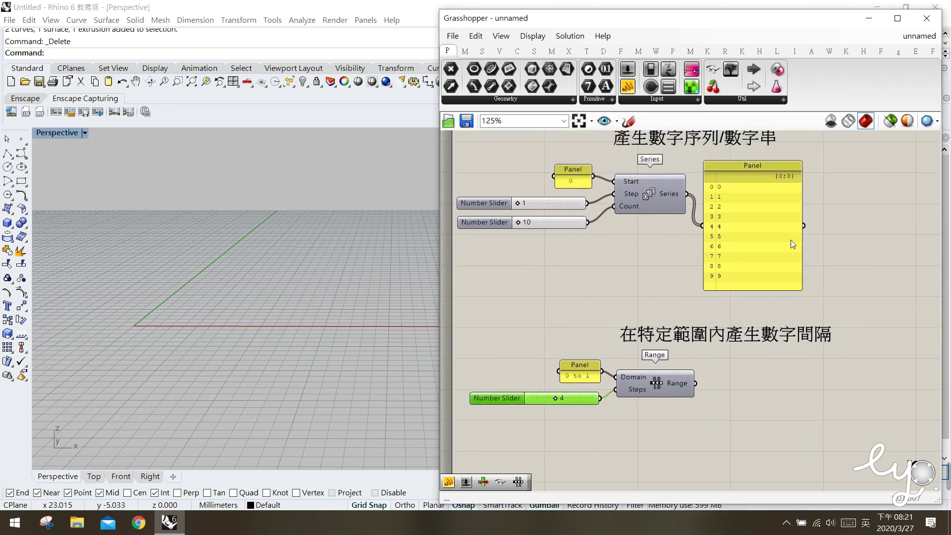
click(766, 242)
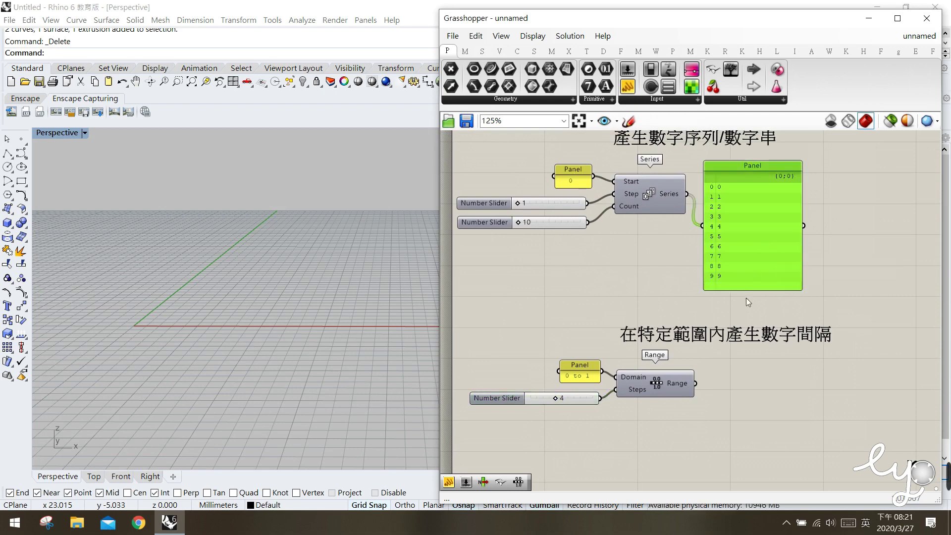
key(Delete)
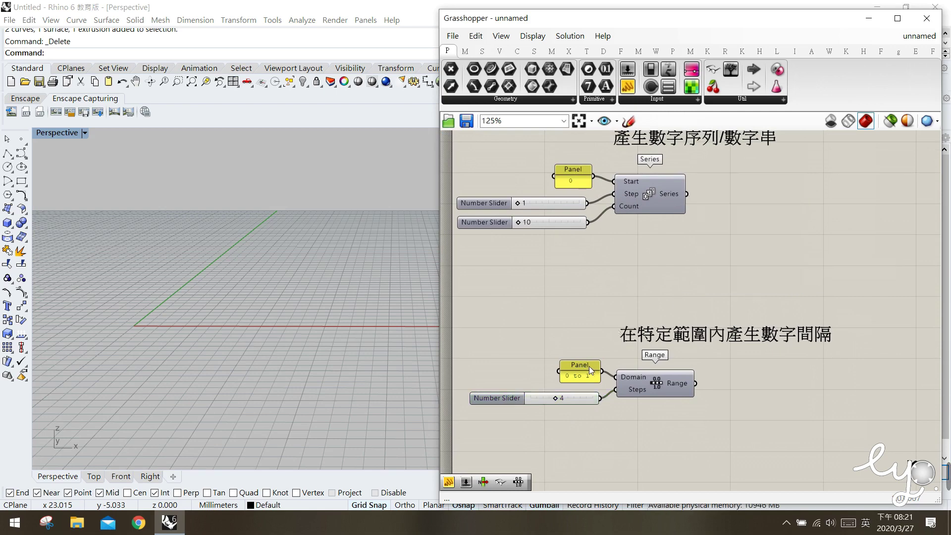
- Change the domain panel feeding the Range component to 0 to 10
mouse_move(634, 379)
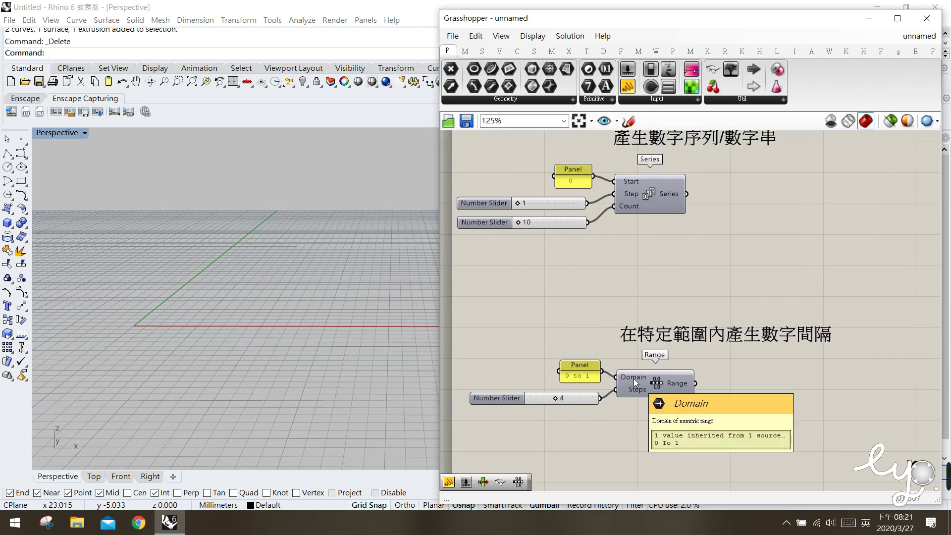
double_click(582, 376)
click(591, 360)
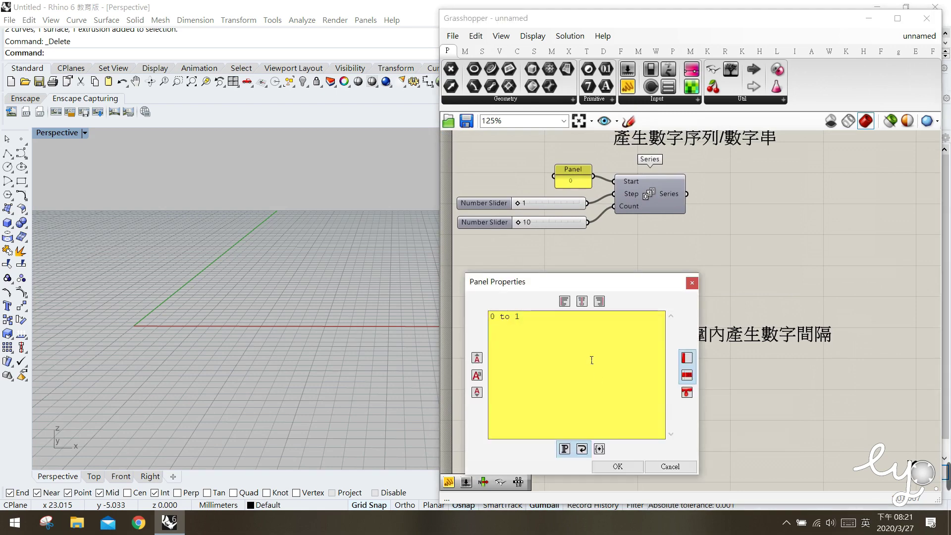
text(0)
click(618, 466)
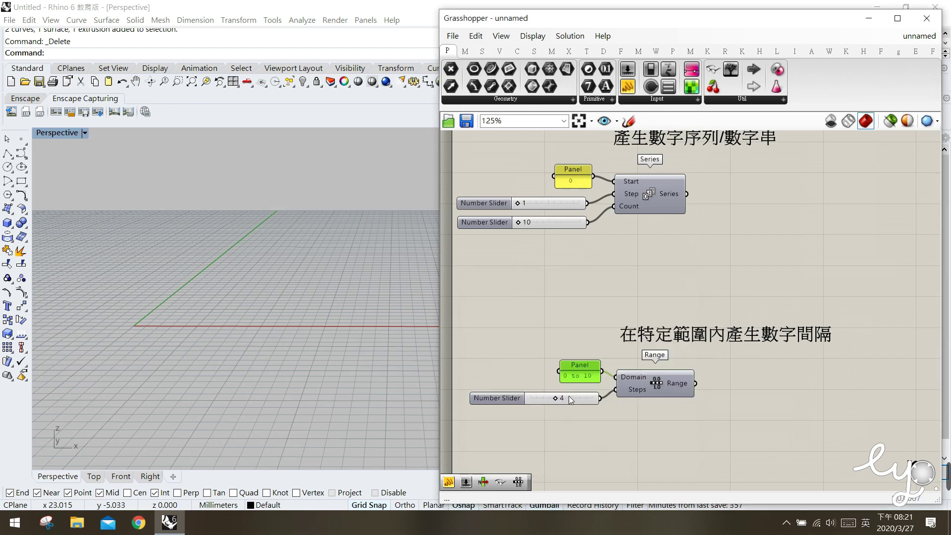
- Delete the number slider feeding the Range component's Steps input
click(497, 398)
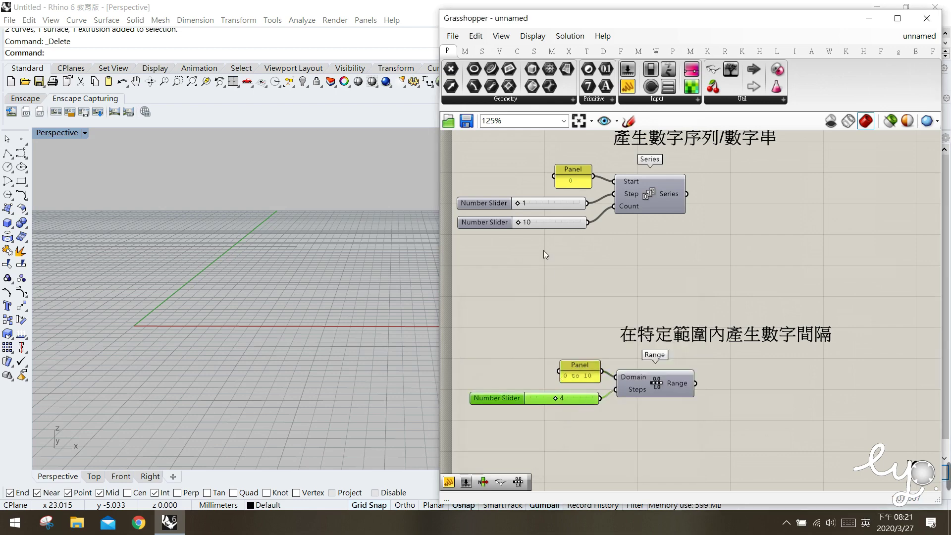
click(634, 209)
drag(563, 222, 561, 222)
click(571, 402)
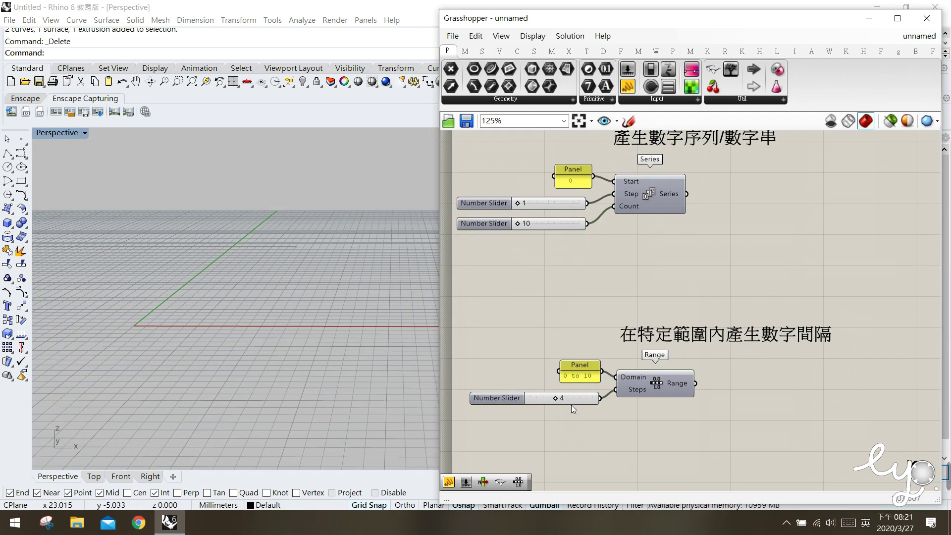
key(Delete)
- Add a number slider set to 10 and wire it into the Range component's Steps input
double_click(561, 410)
text(1)
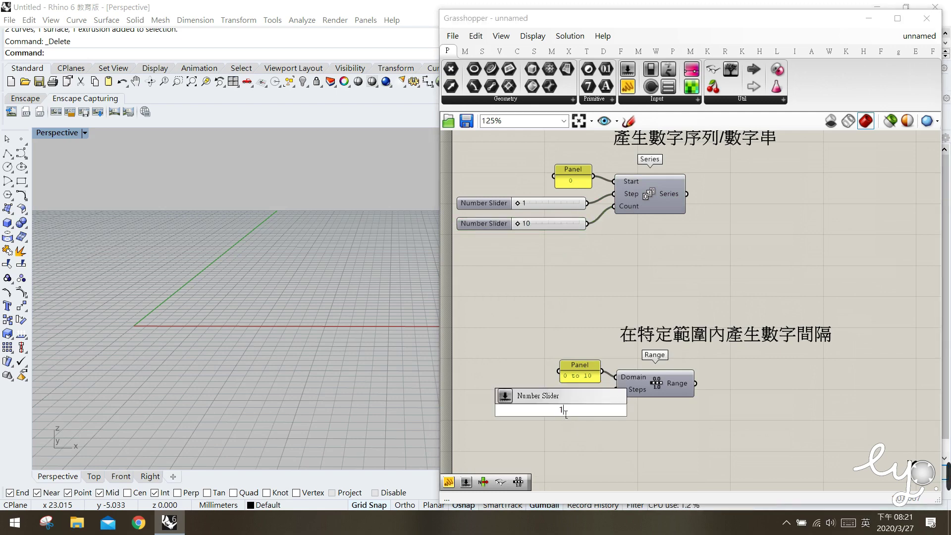
text(0<)
key(Return)
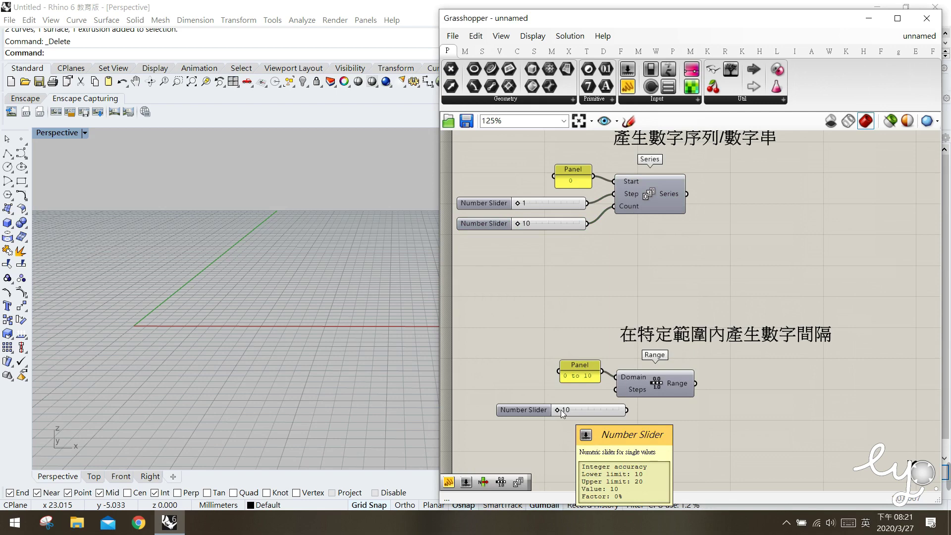
mouse_move(613, 406)
mouse_down()
mouse_move(584, 397)
mouse_move(620, 395)
mouse_up()
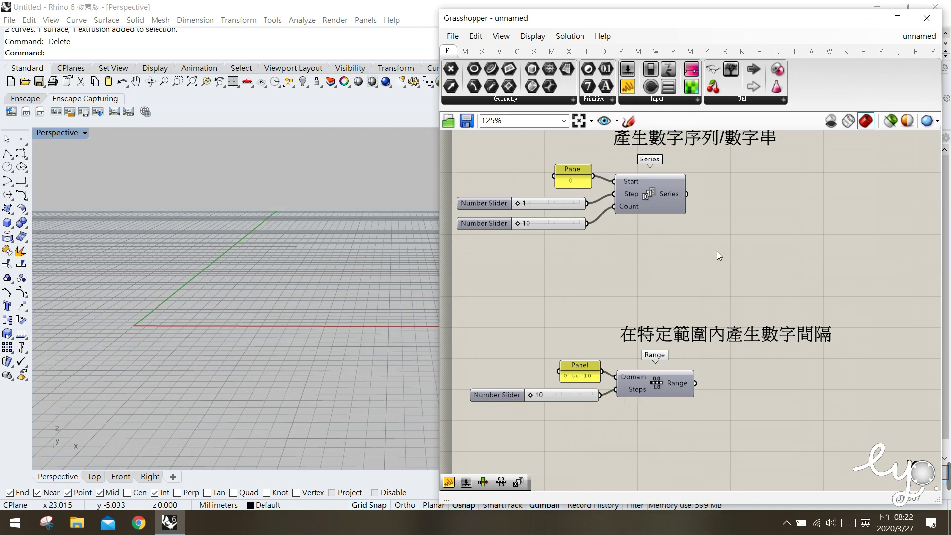
- Place a Construct Point component beside the Series component's output
right_drag(716, 250, 721, 266)
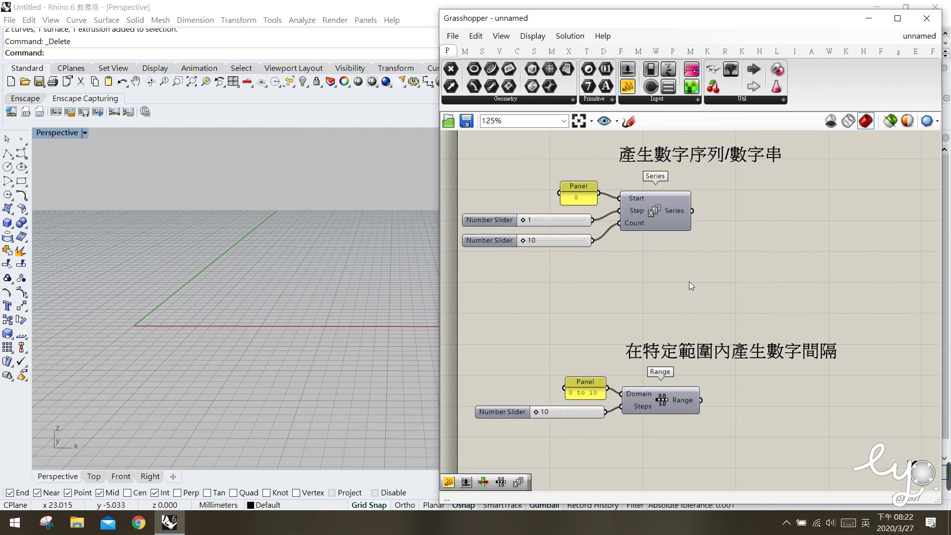
click(499, 54)
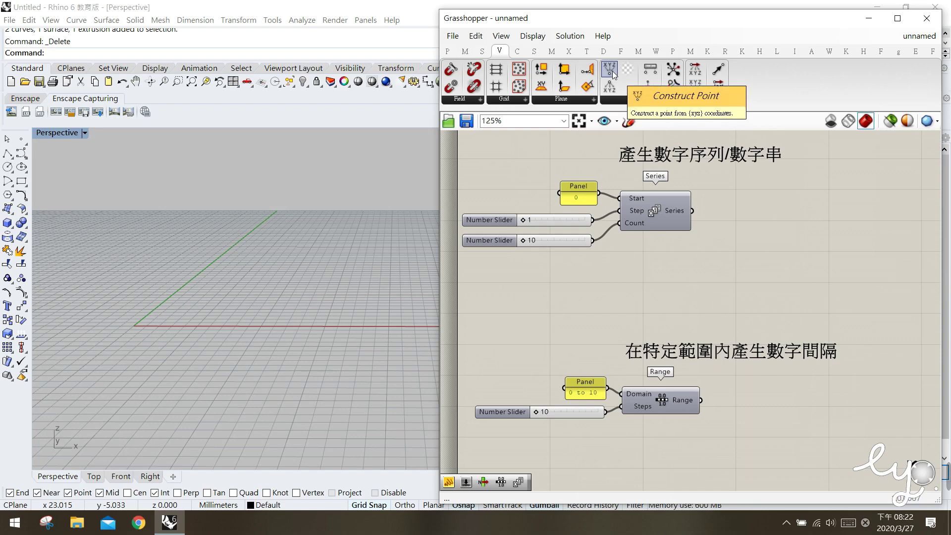
drag(614, 76, 768, 238)
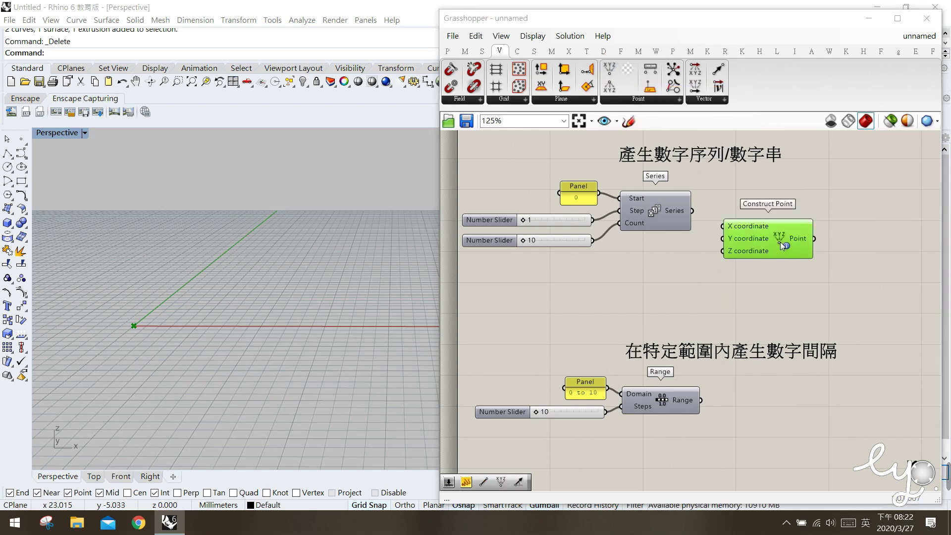
mouse_move(774, 244)
mouse_down()
mouse_move(783, 219)
mouse_move(779, 228)
mouse_up()
click(741, 285)
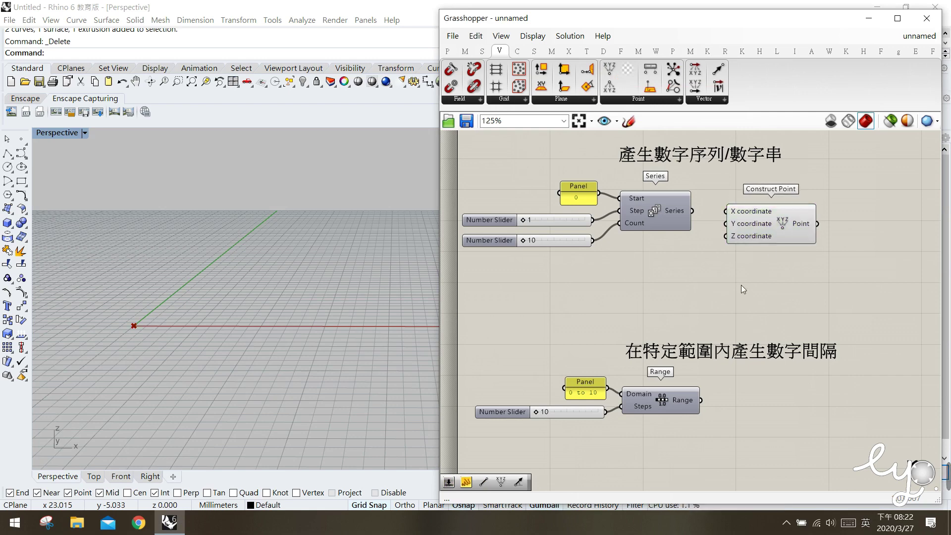
- Wire the Series output into Construct Point's X coordinate and highlight the generated points in the Rhino viewport
mouse_move(673, 209)
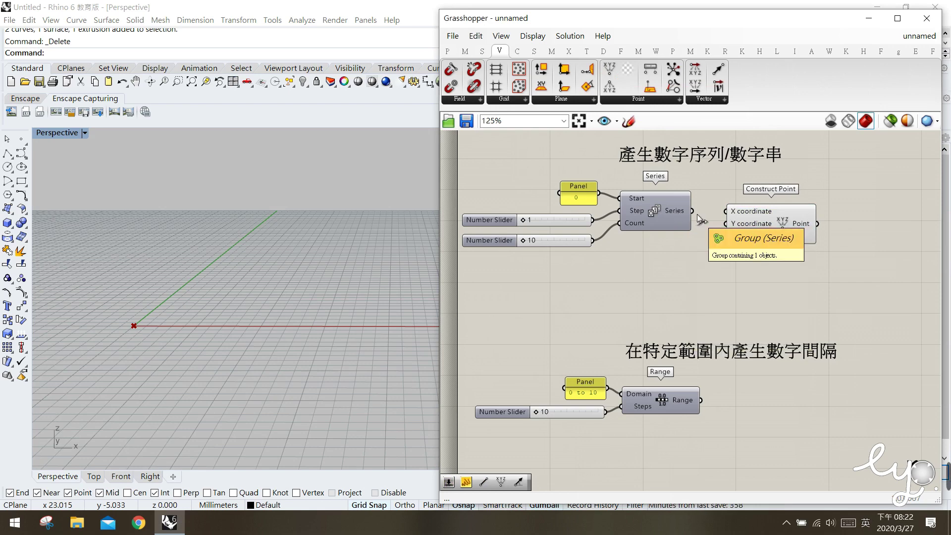
drag(697, 214, 726, 211)
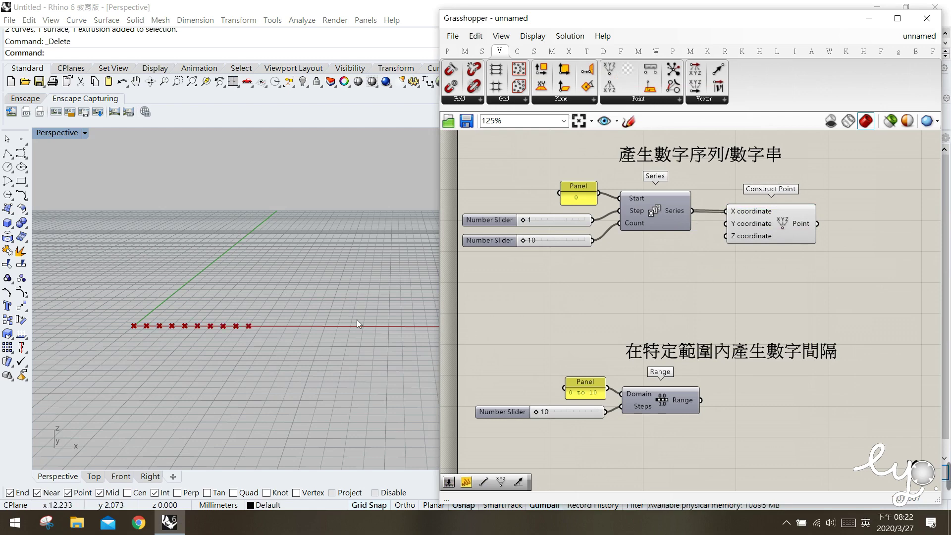
click(786, 239)
drag(105, 305, 272, 343)
click(785, 226)
drag(784, 226, 775, 225)
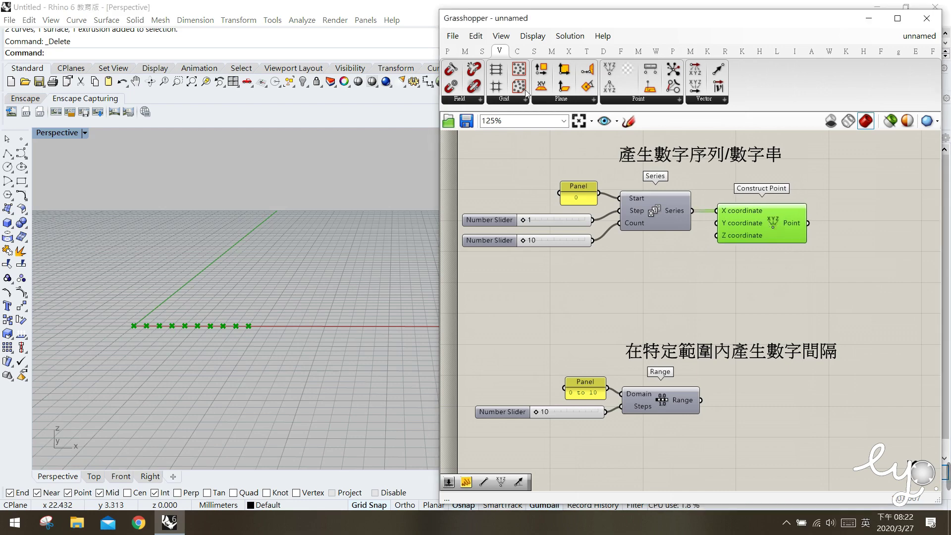
- Add a panel beside Construct Point and wire the Point output into it to list the coordinates
click(447, 51)
drag(632, 91, 878, 241)
drag(808, 223, 848, 323)
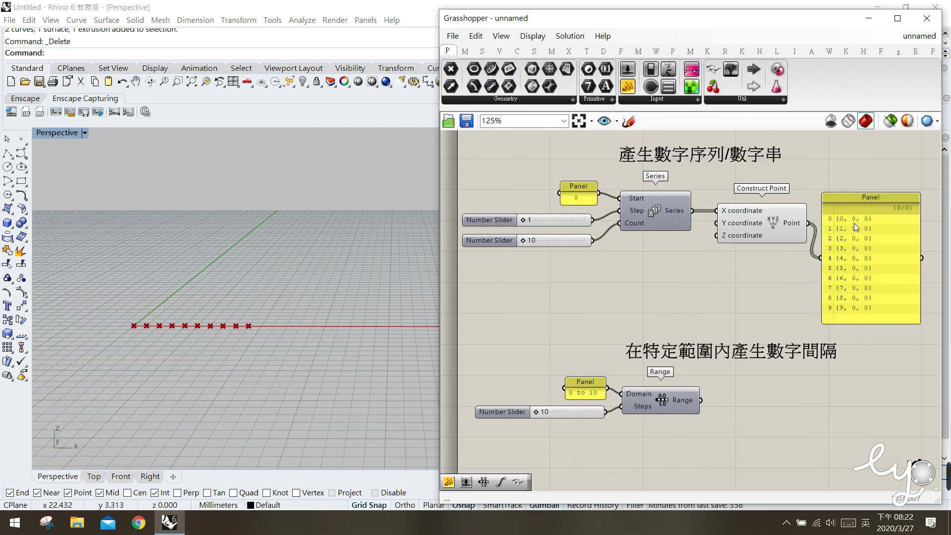
- Circle the first four X values in the point coordinate panel with a freehand sketch, and discard the sketch
mouse_move(682, 211)
click(628, 121)
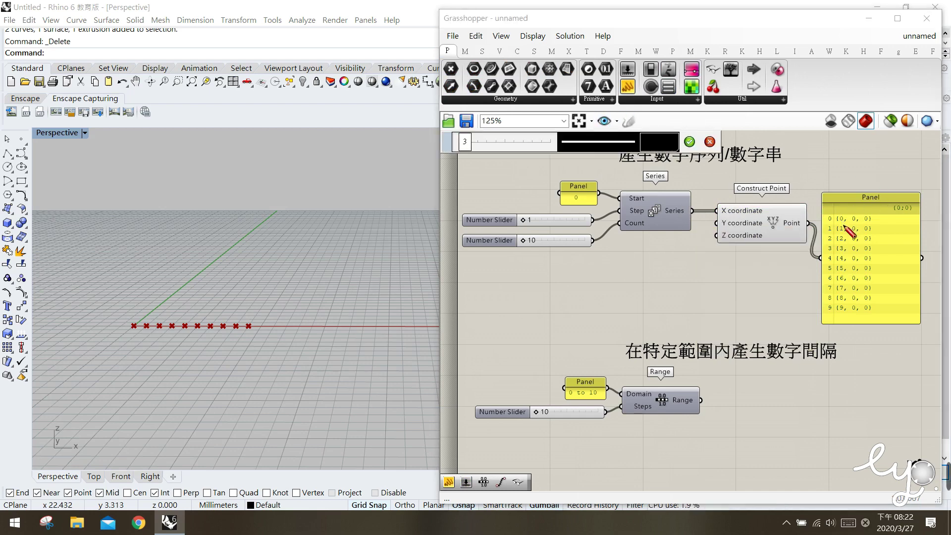
mouse_move(842, 215)
mouse_down()
mouse_move(837, 226)
mouse_move(845, 261)
mouse_up()
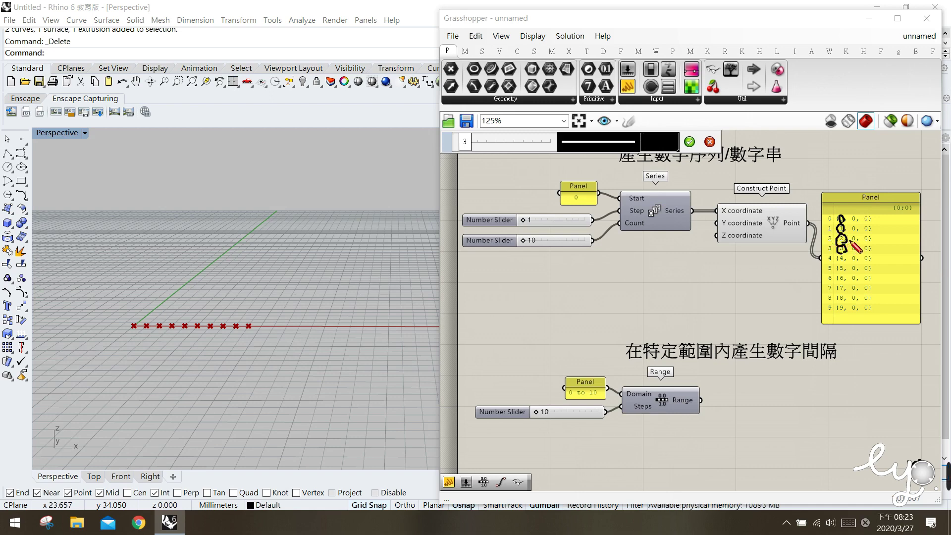
click(709, 142)
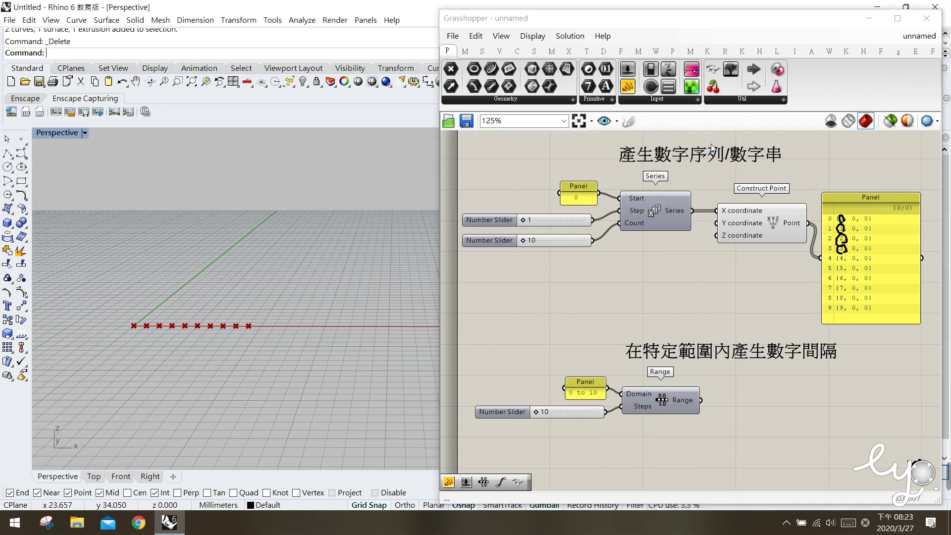
click(869, 281)
click(700, 298)
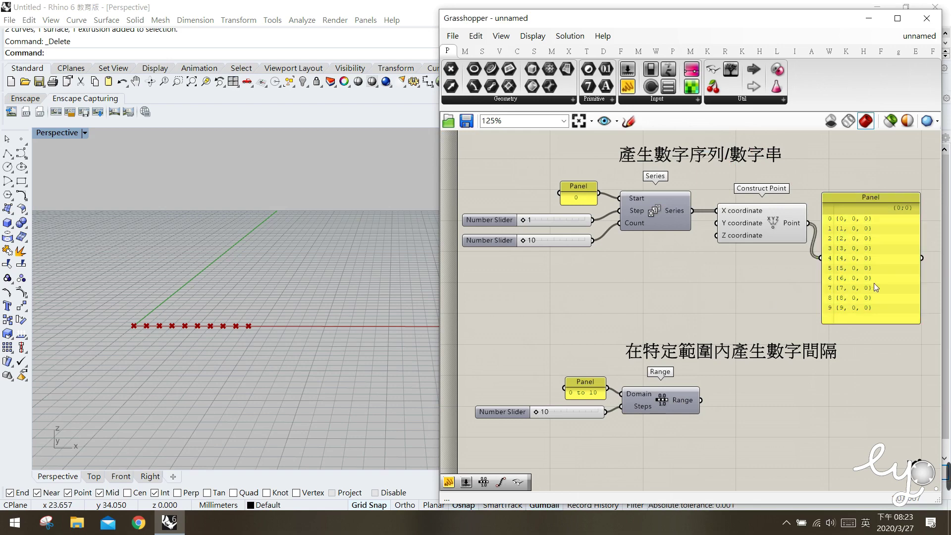
- Delete the coordinate panel connected to the Construct Point output
drag(760, 221, 756, 221)
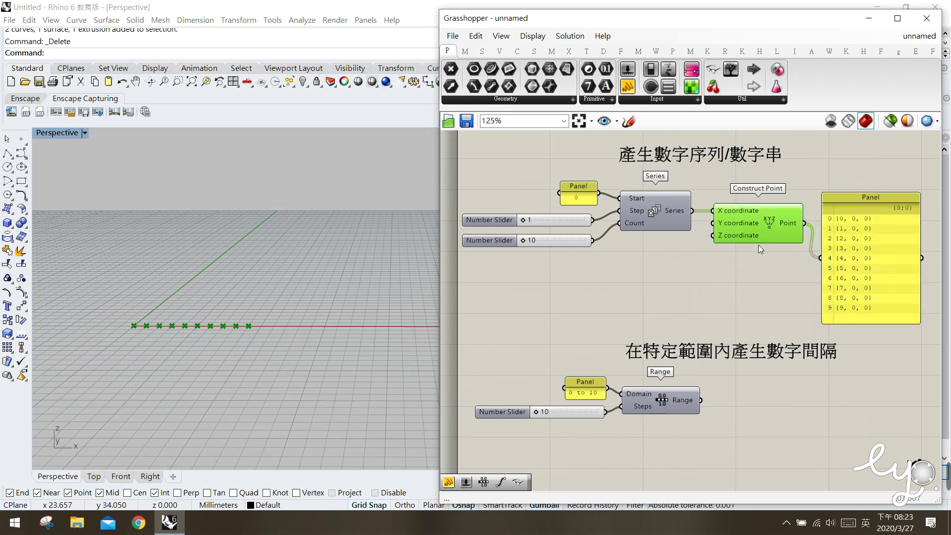
click(846, 255)
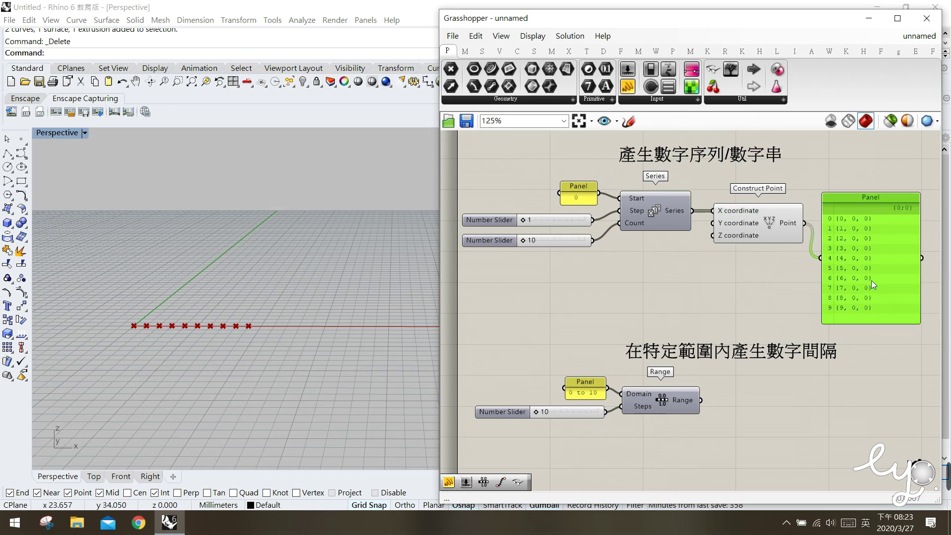
key(Delete)
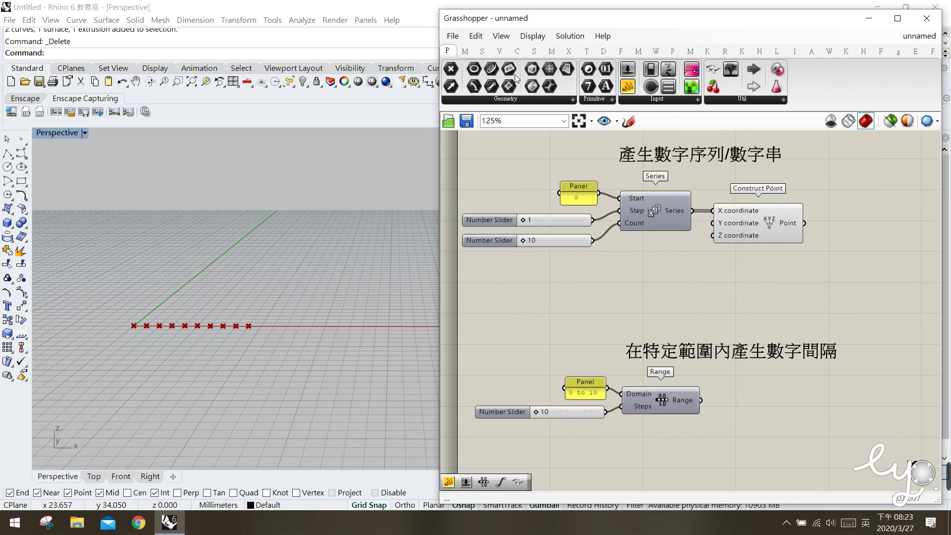
- Place a Line SDL component beside the Construct Point component's output
click(514, 53)
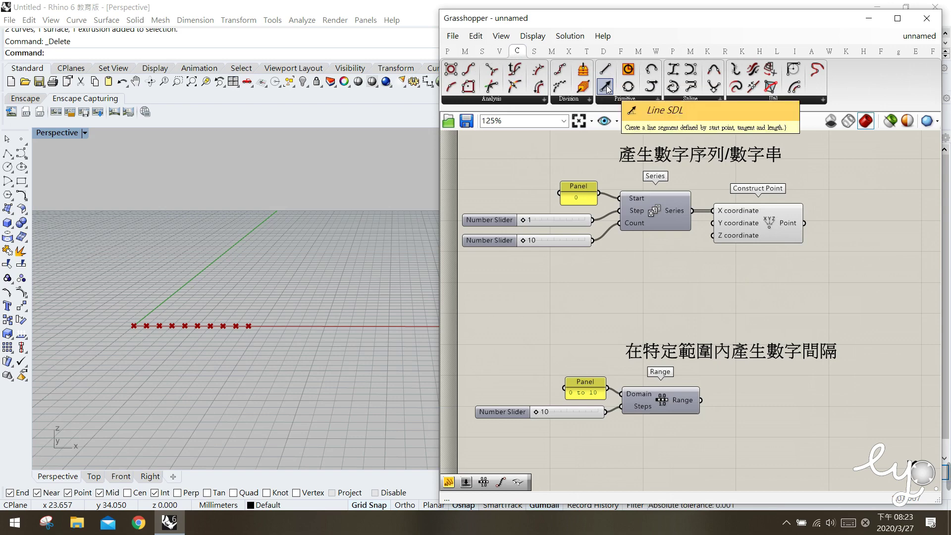
drag(605, 88, 866, 238)
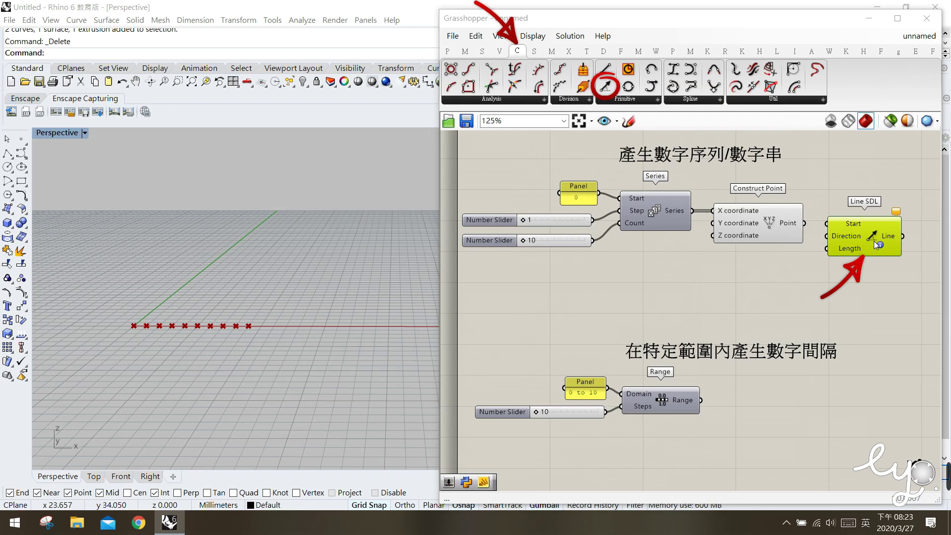
drag(873, 240, 875, 234)
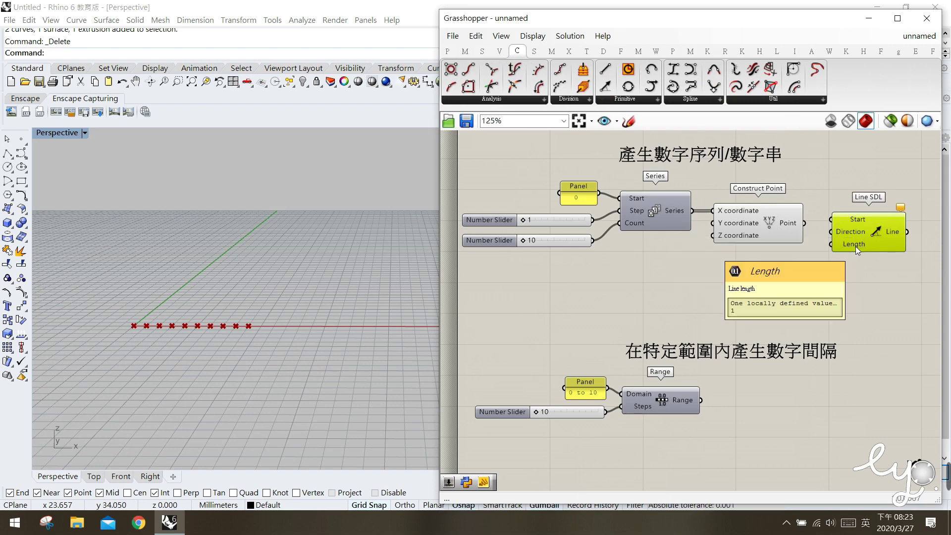
drag(869, 234, 862, 239)
click(801, 257)
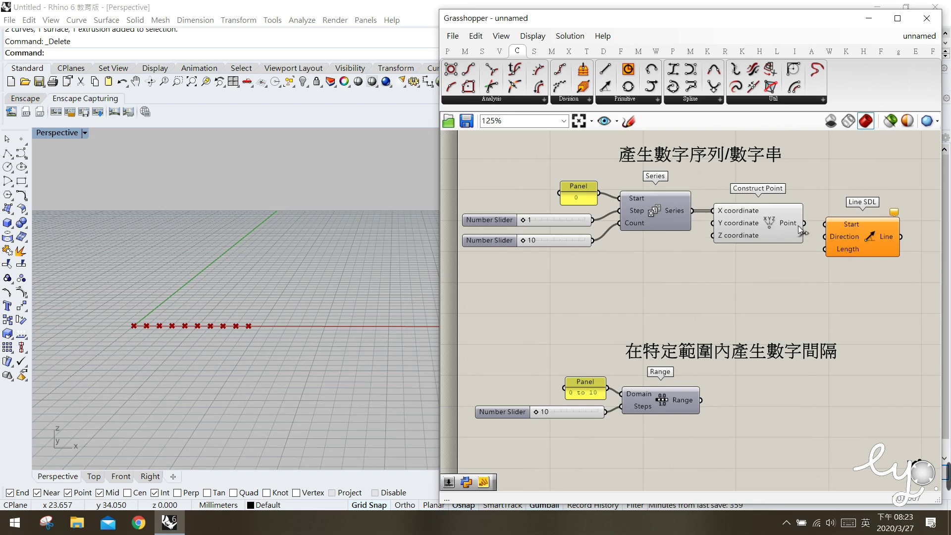
- Wire the Construct Point output into the Start input of Line SDL
click(778, 213)
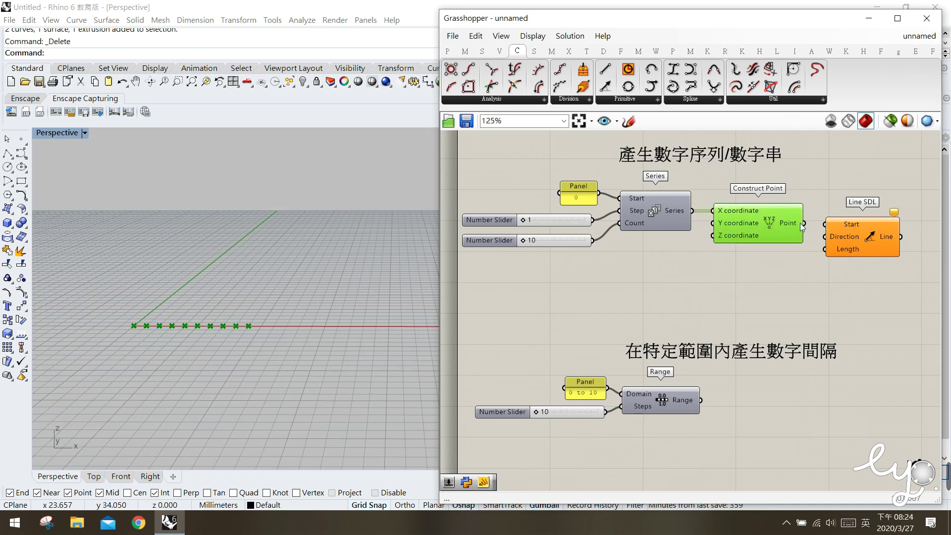
drag(808, 223, 838, 228)
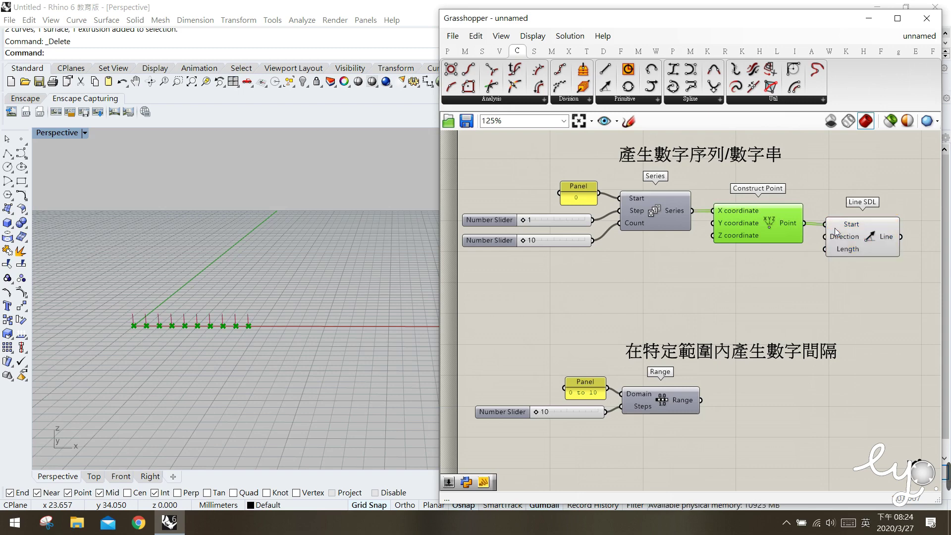
click(842, 235)
drag(856, 238, 858, 237)
click(833, 278)
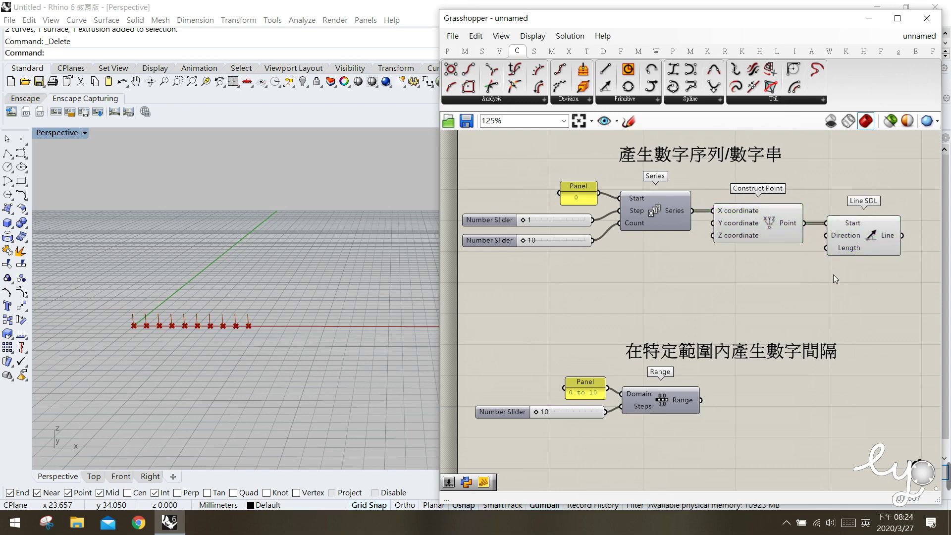
- Wire the Series output into the Length input of Line SDL so the line lengths follow the series
mouse_move(272, 342)
right_down()
mouse_move(259, 329)
mouse_move(270, 334)
right_up()
scroll(117, 262, up, 5)
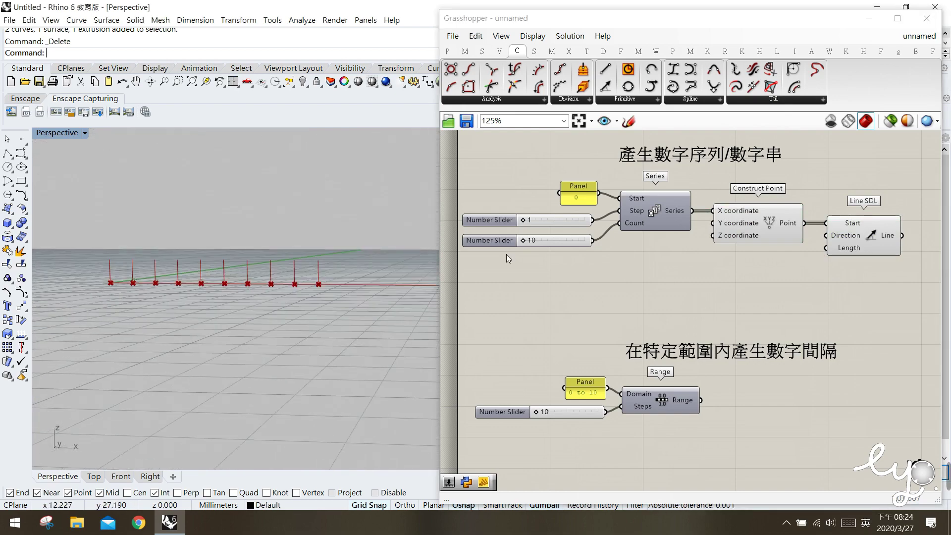
click(666, 216)
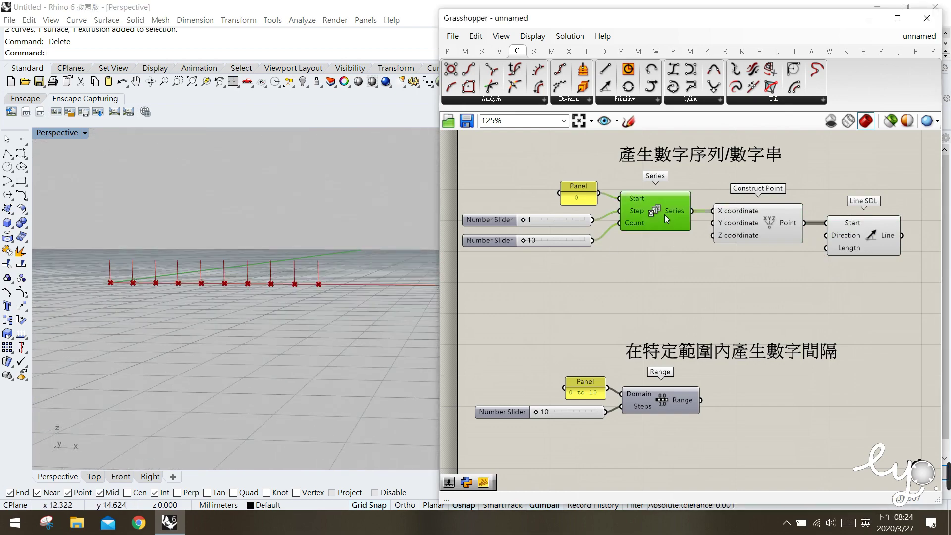
mouse_move(673, 212)
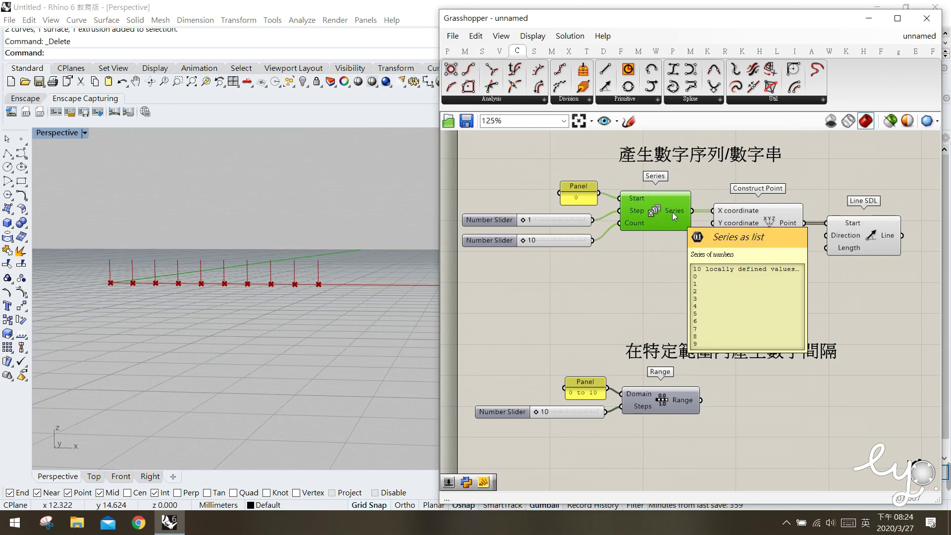
drag(692, 210, 823, 255)
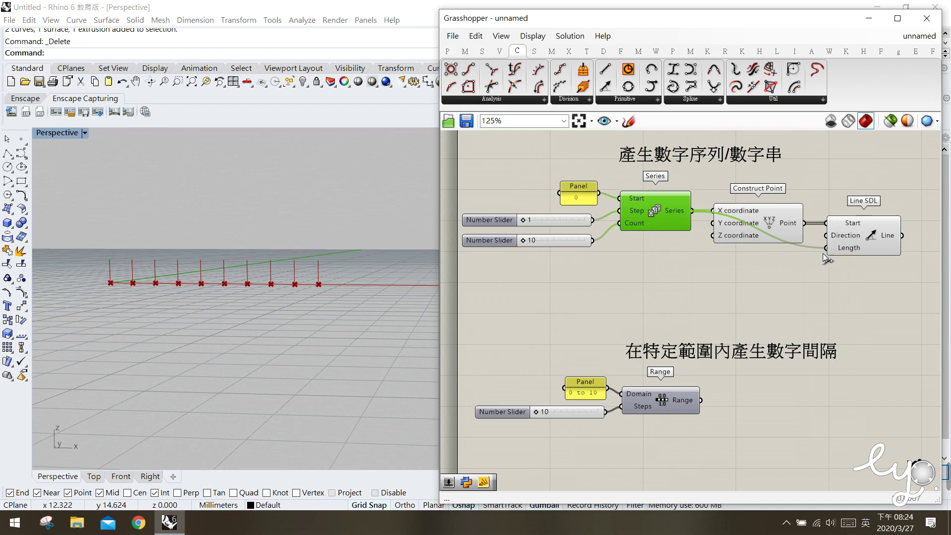
click(807, 261)
right_drag(237, 311, 424, 284)
click(822, 257)
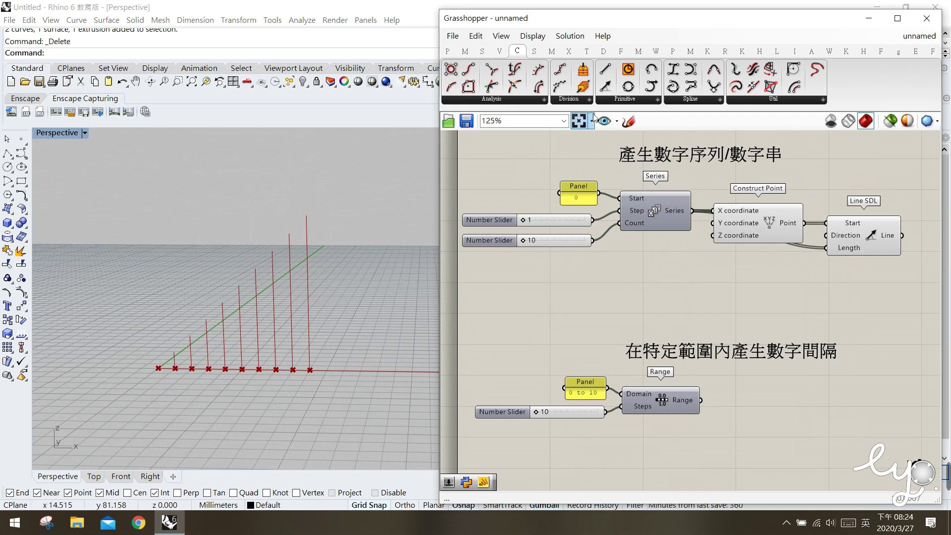
- Sketch freehand check marks on the Construct Point and Line SDL components, and discard the sketch
click(628, 120)
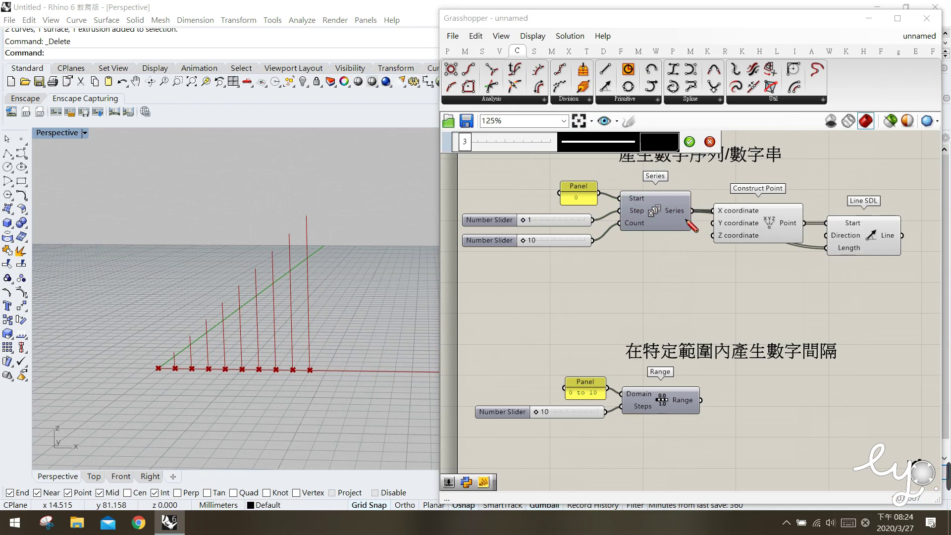
drag(794, 204, 806, 200)
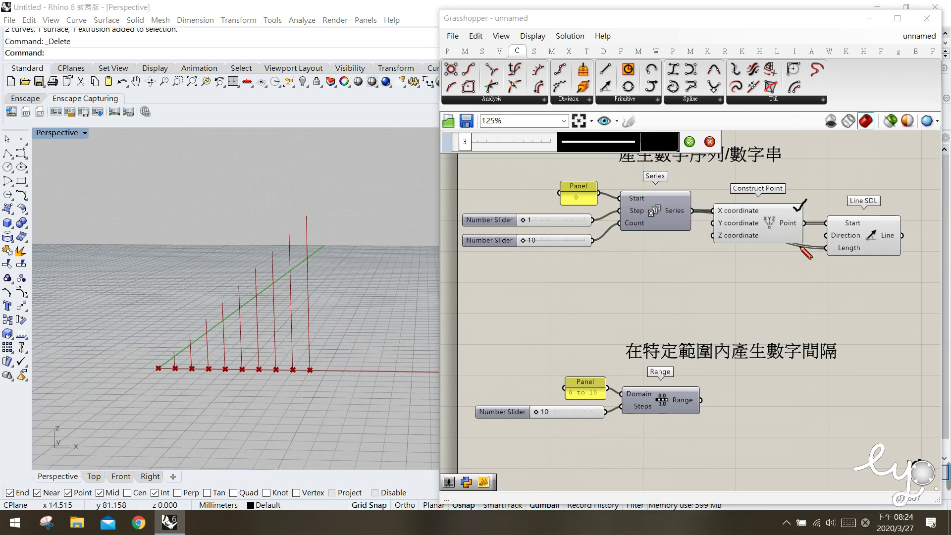
drag(896, 214, 907, 212)
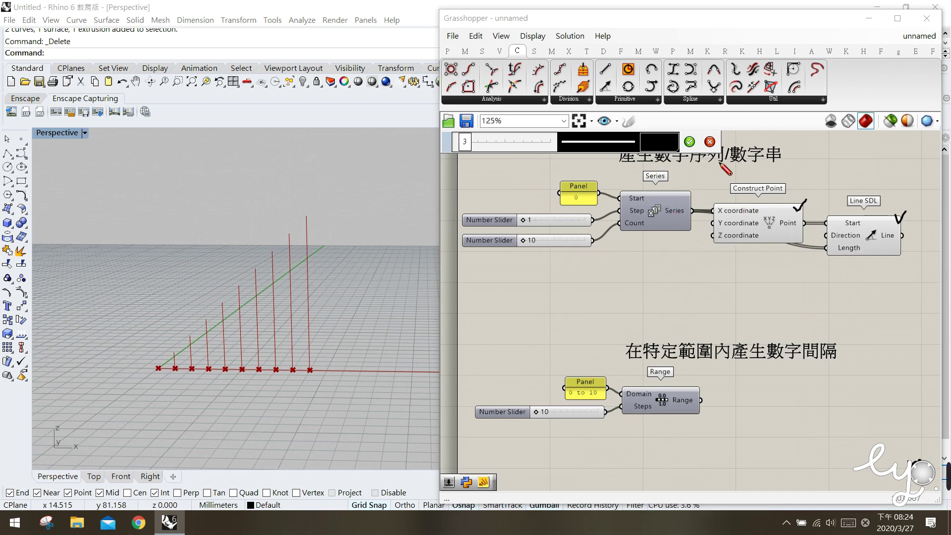
click(709, 141)
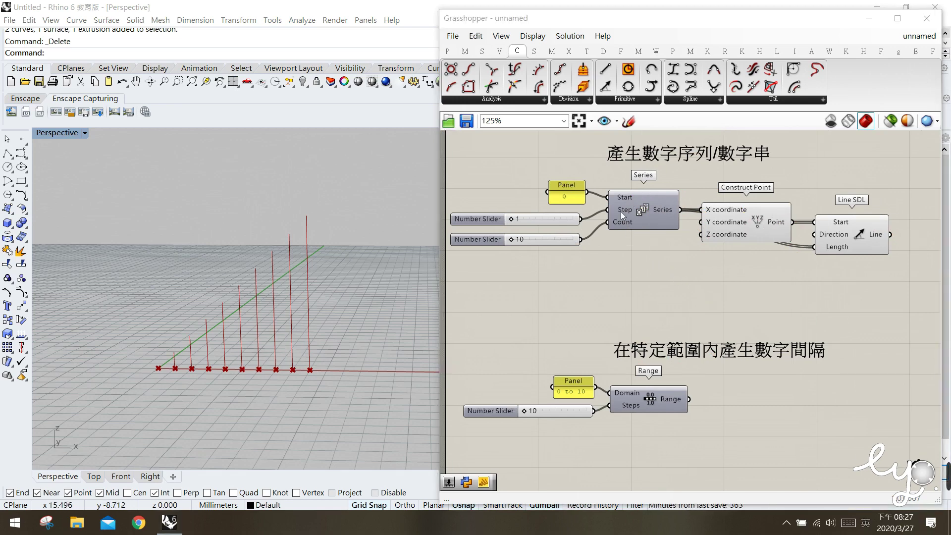
- Raise the slider feeding the Series Count input to 18
click(531, 243)
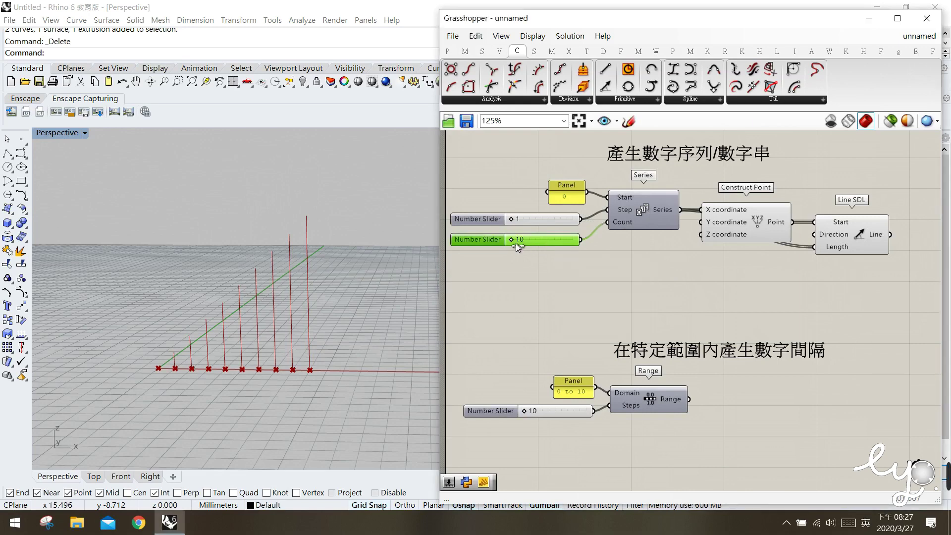
drag(518, 243, 549, 247)
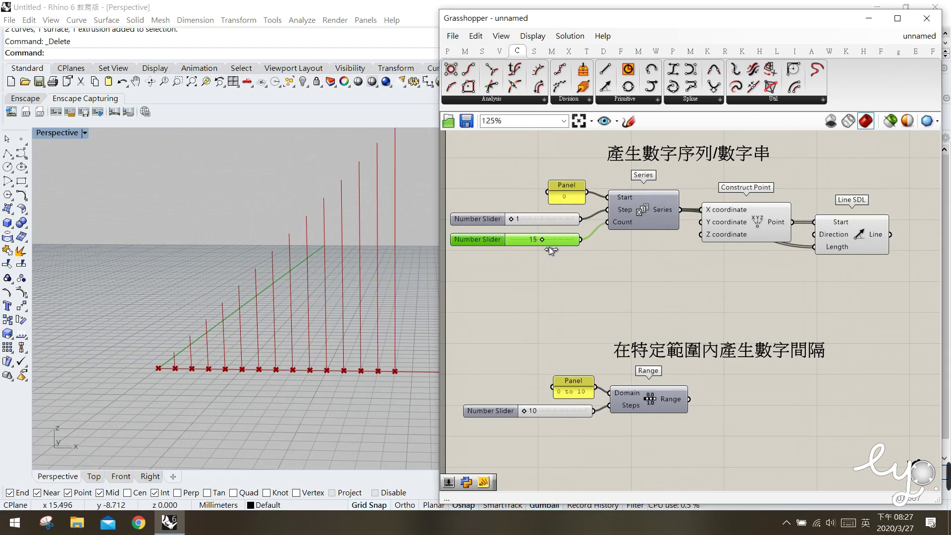
scroll(290, 308, down, 4)
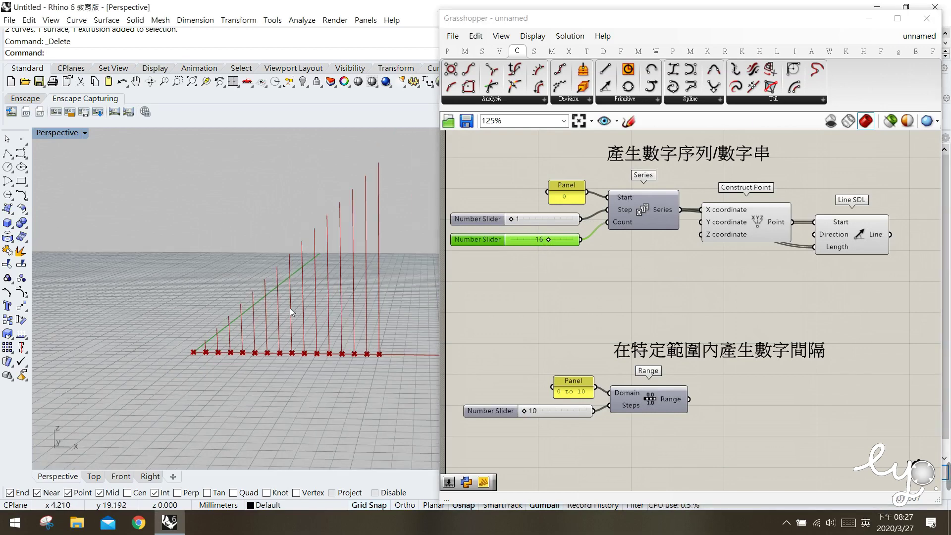
mouse_move(551, 245)
mouse_down()
mouse_move(577, 242)
mouse_move(536, 245)
mouse_move(561, 245)
mouse_up()
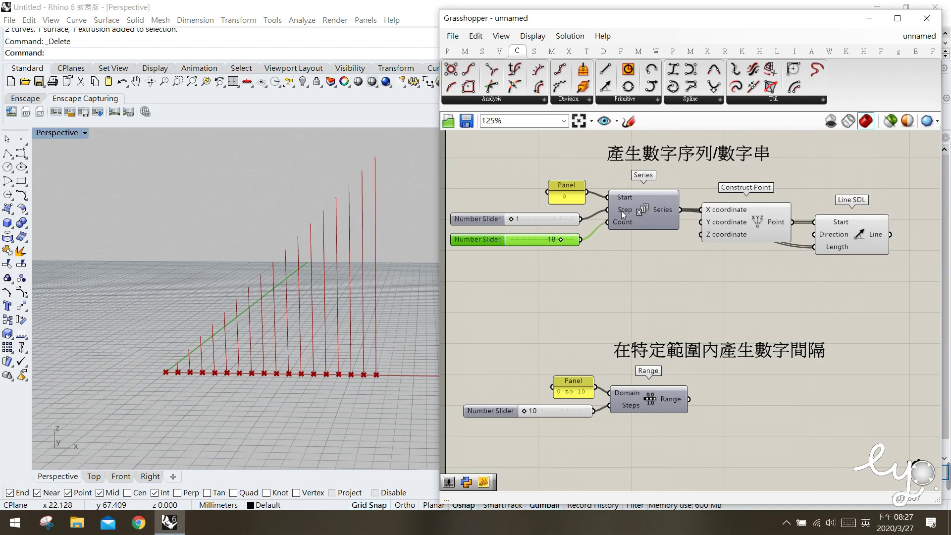
- Set the slider feeding the Series Step input to 2 and view the more widely spaced lines
click(566, 221)
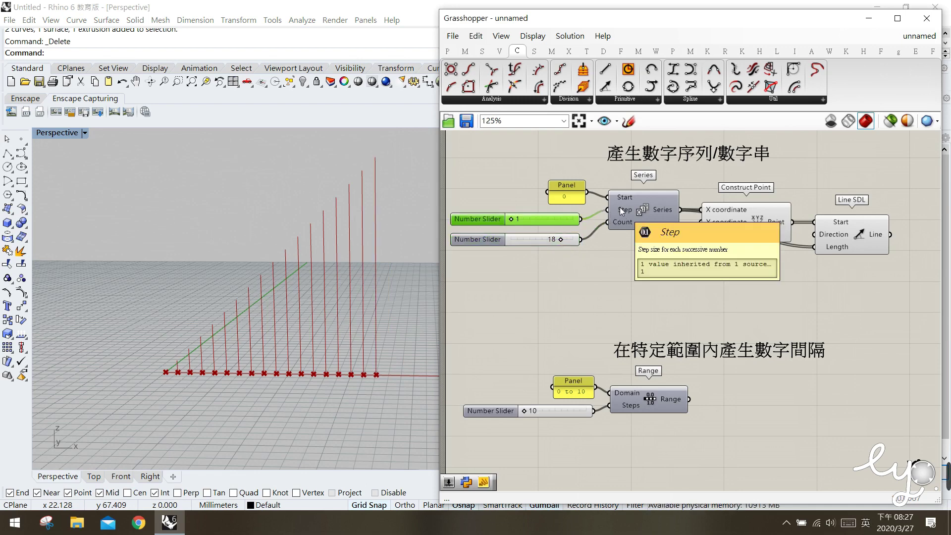
drag(519, 226, 526, 226)
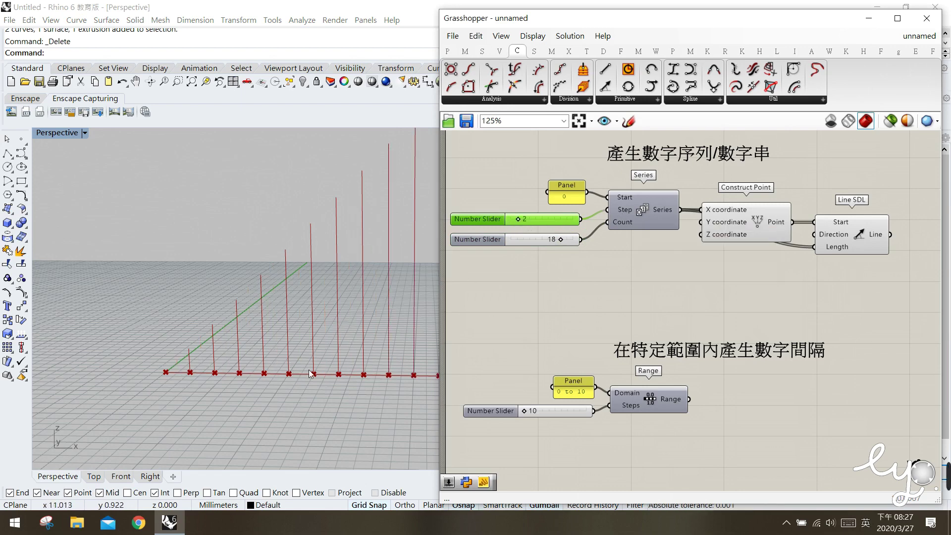
scroll(245, 354, down, 3)
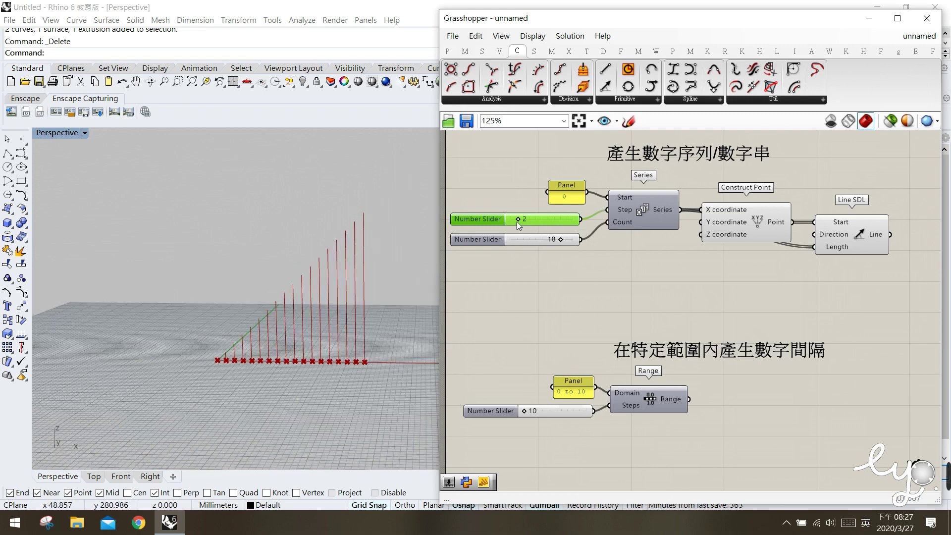
- Return the Series Step slider to 1 and the Count slider to 10
drag(523, 225, 518, 225)
drag(567, 241, 512, 241)
click(511, 321)
scroll(276, 367, up, 5)
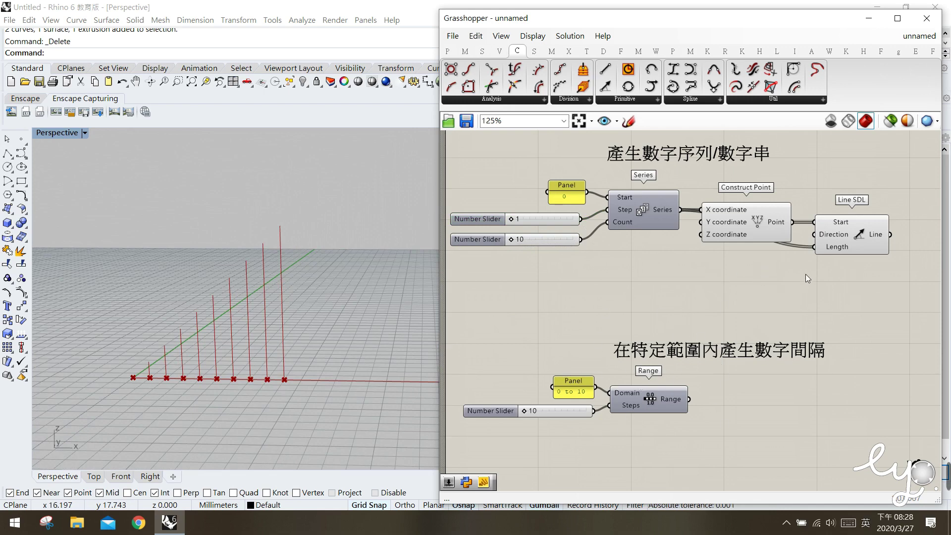
- Duplicate the Construct Point and Line SDL components together and place the copies beside the Range component
click(753, 223)
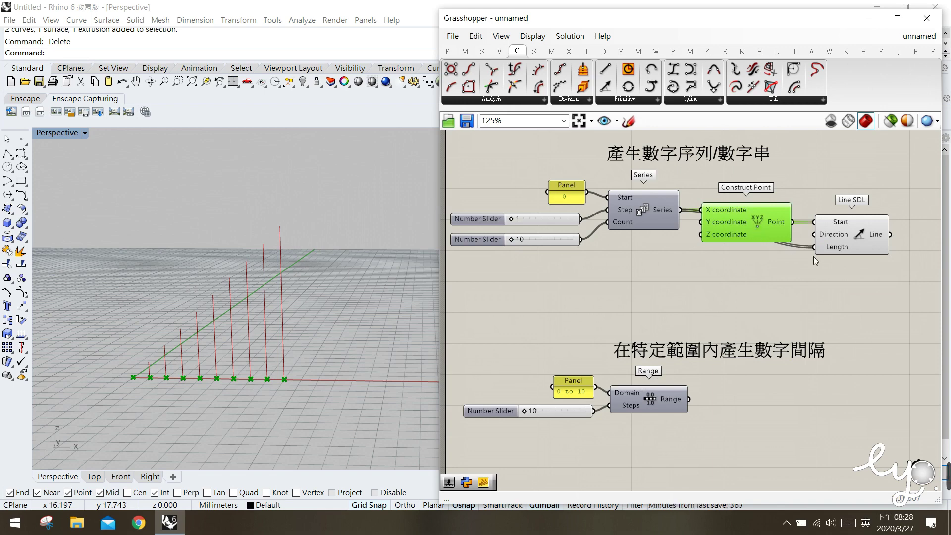
click(867, 241)
shift+click(757, 220)
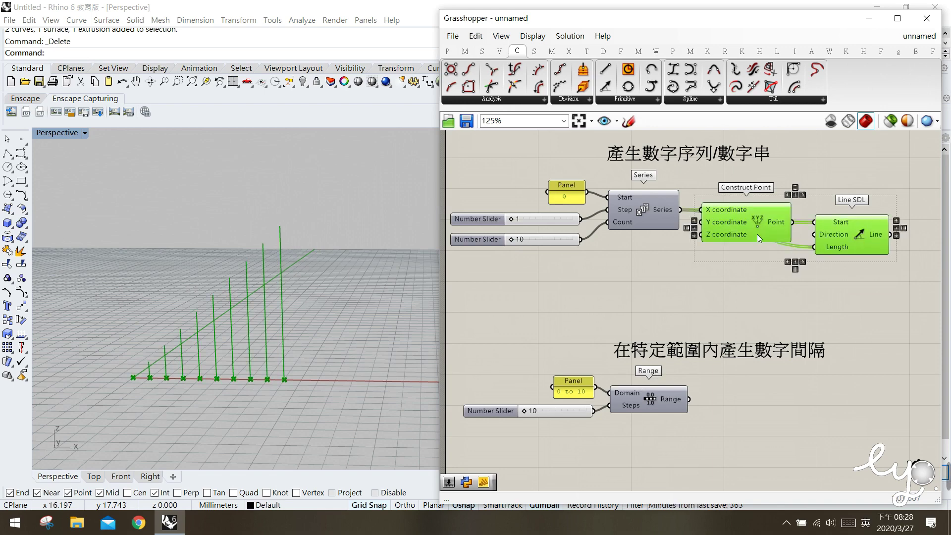
alt+drag(756, 234, 769, 407)
click(663, 322)
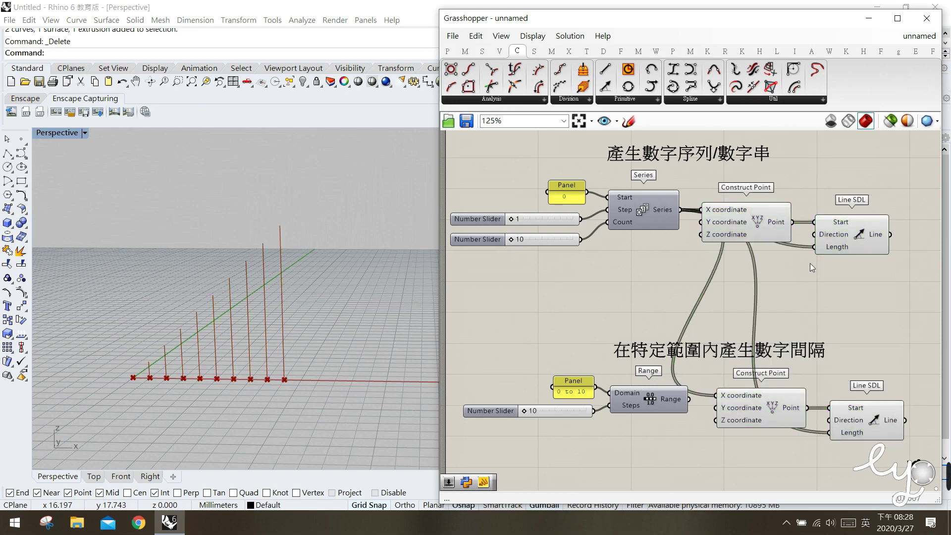
- Turn off the preview of the original Construct Point and Line SDL components in the Series group
drag(862, 277, 702, 202)
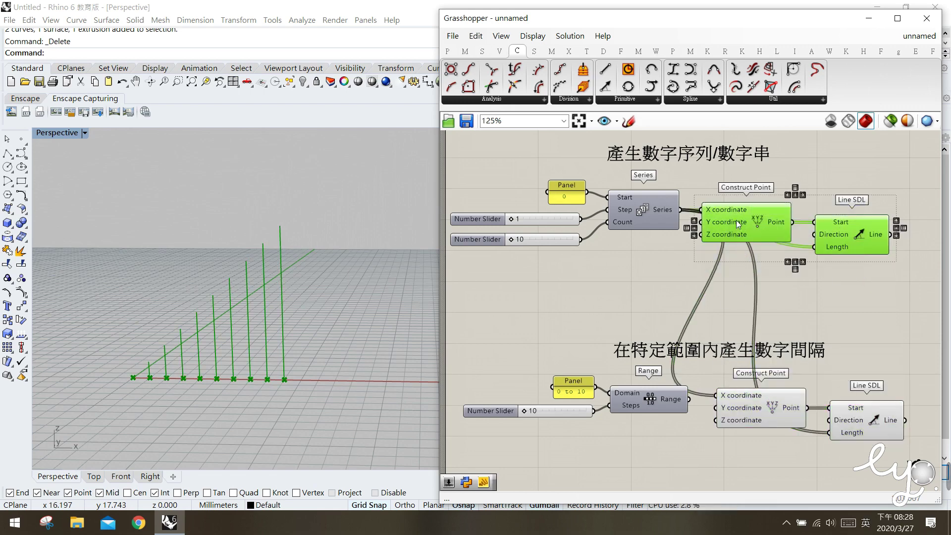
key(space)
click(782, 182)
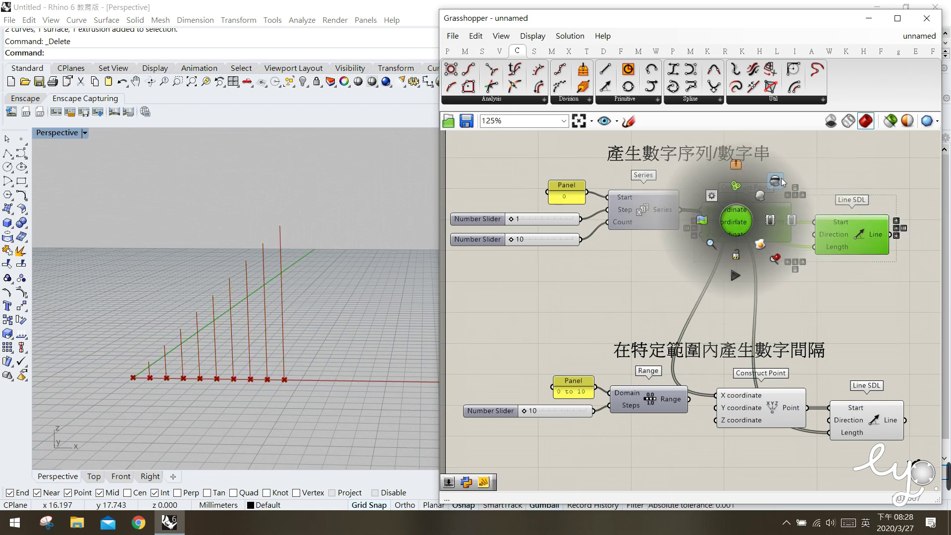
click(784, 245)
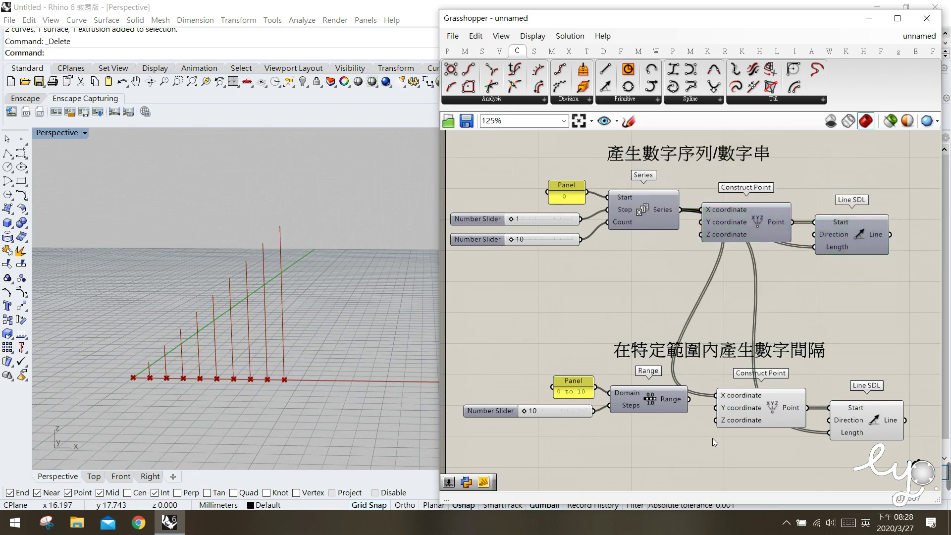
- Rewire the Range output into the copied Construct Point's X coordinate and the copied Line SDL's Length input
click(733, 400)
mouse_move(725, 395)
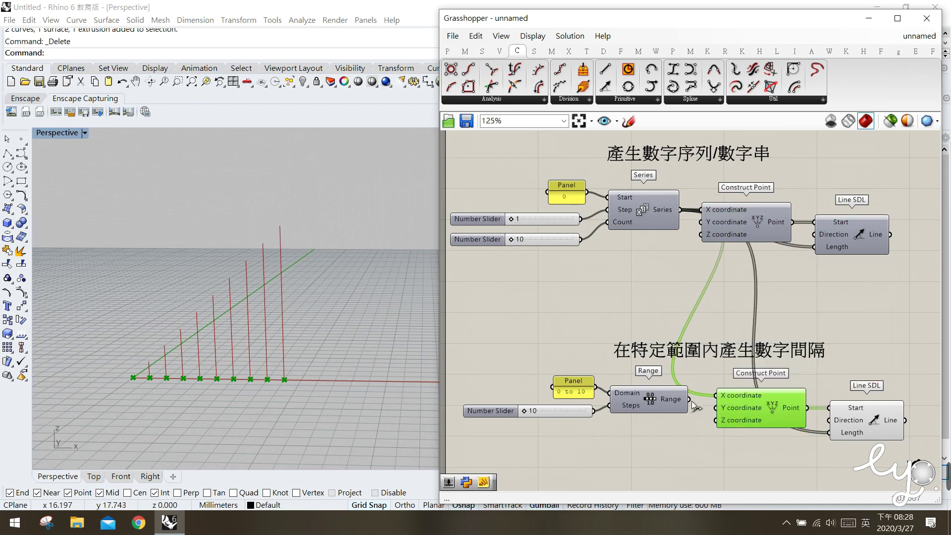
drag(689, 400, 719, 396)
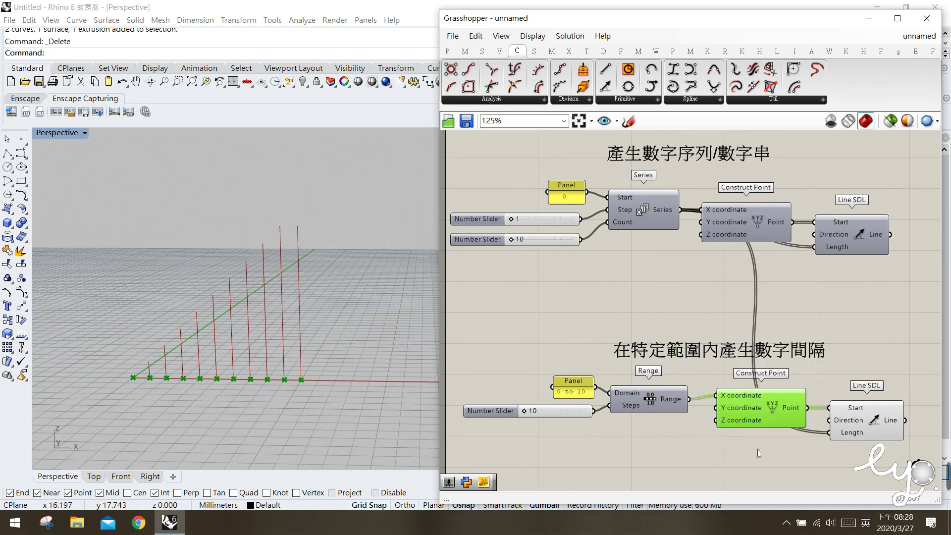
click(869, 424)
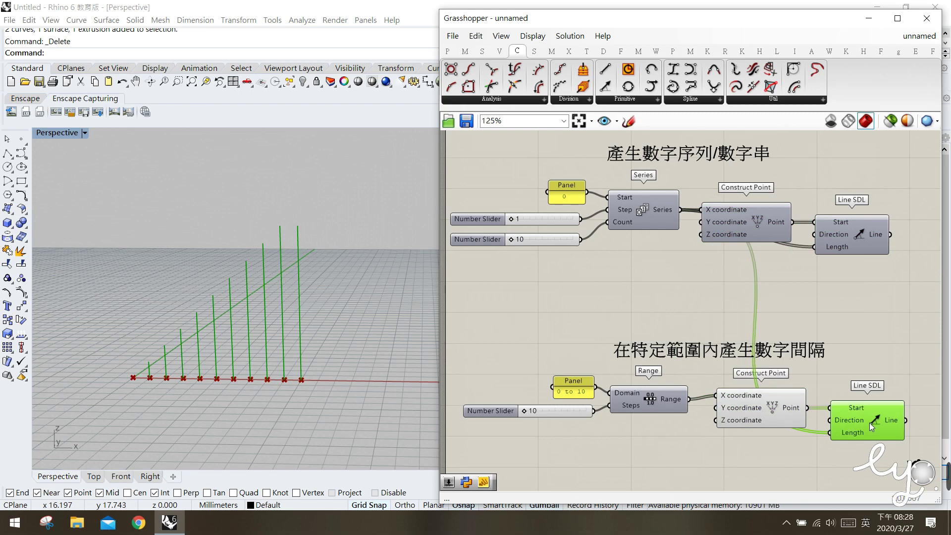
drag(837, 430, 689, 399)
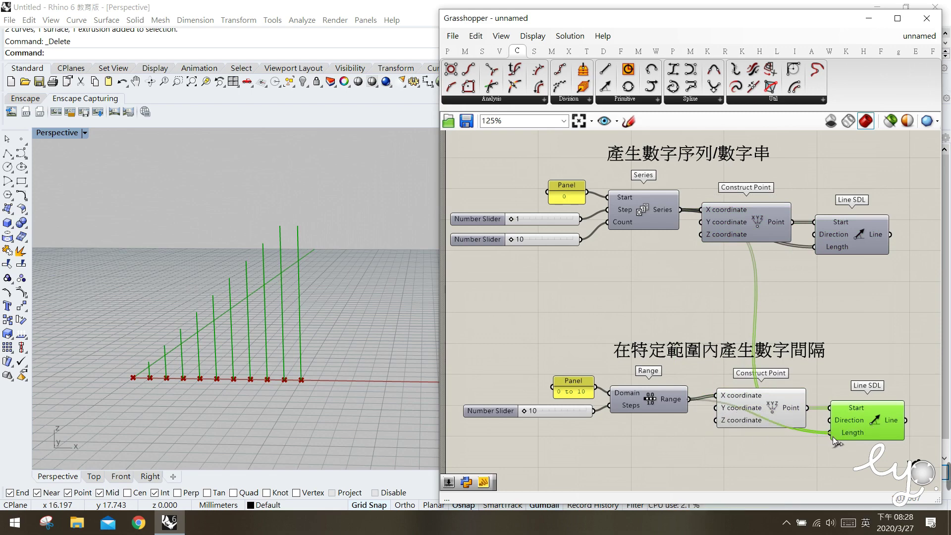
click(736, 458)
- Shift the copied Construct Point and Line SDL components slightly down and left to tidy the Range group
click(742, 414)
click(728, 454)
mouse_move(787, 410)
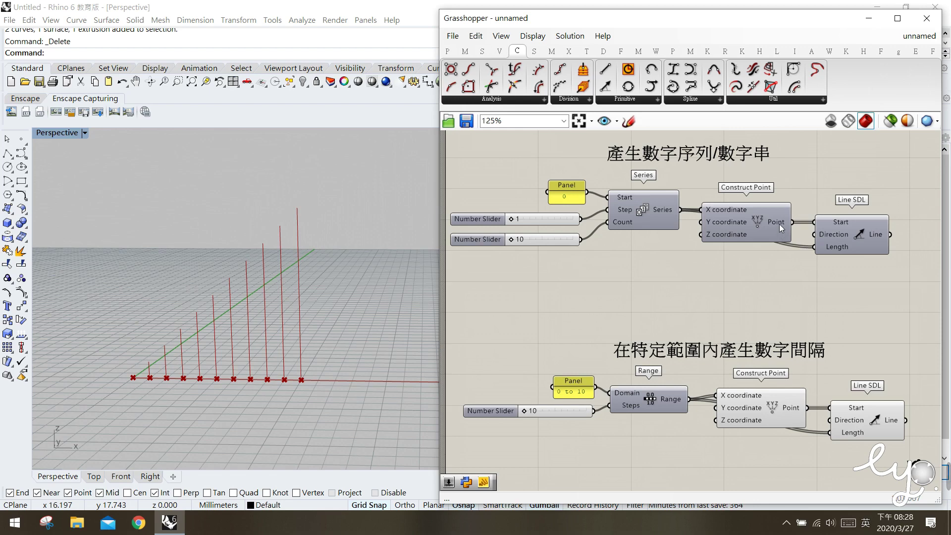
drag(747, 410, 744, 414)
drag(851, 435, 848, 440)
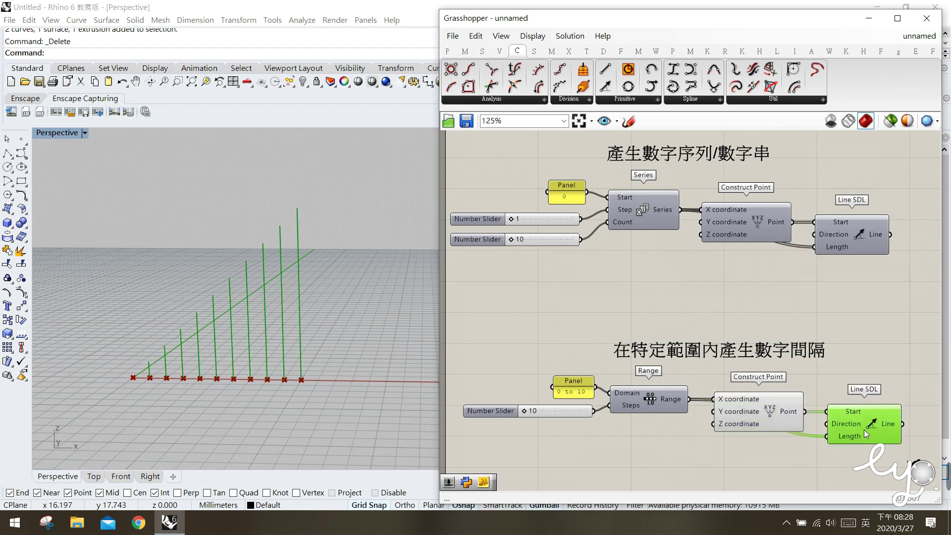
click(765, 461)
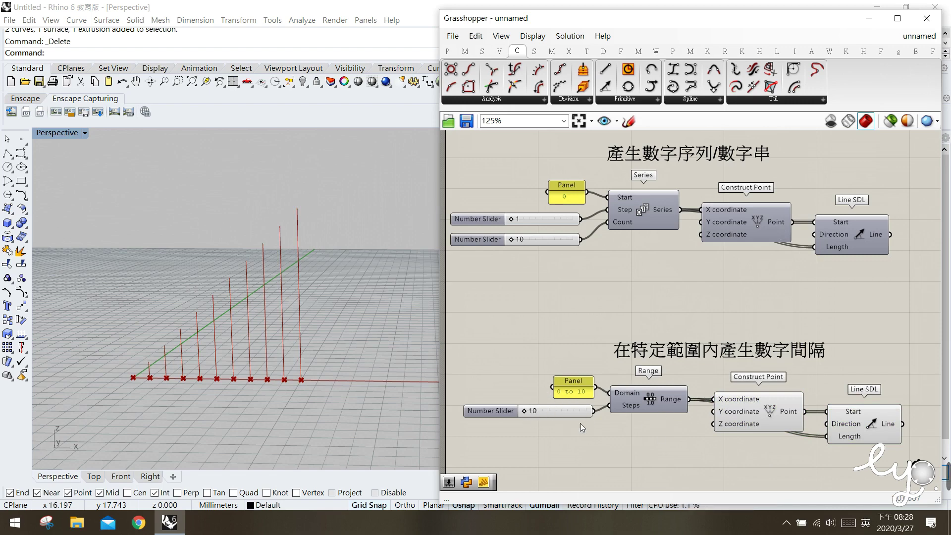
mouse_move(533, 415)
mouse_down()
mouse_move(593, 415)
mouse_move(526, 424)
mouse_up()
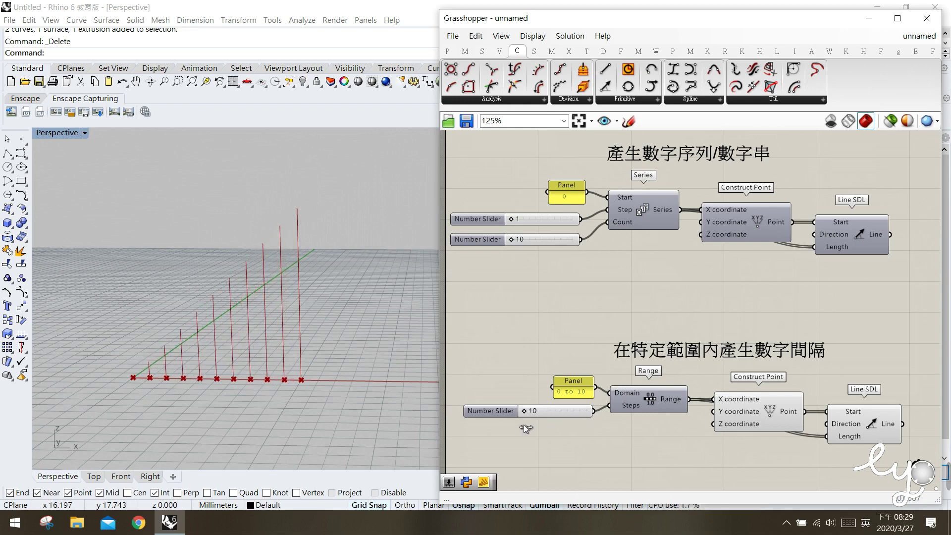